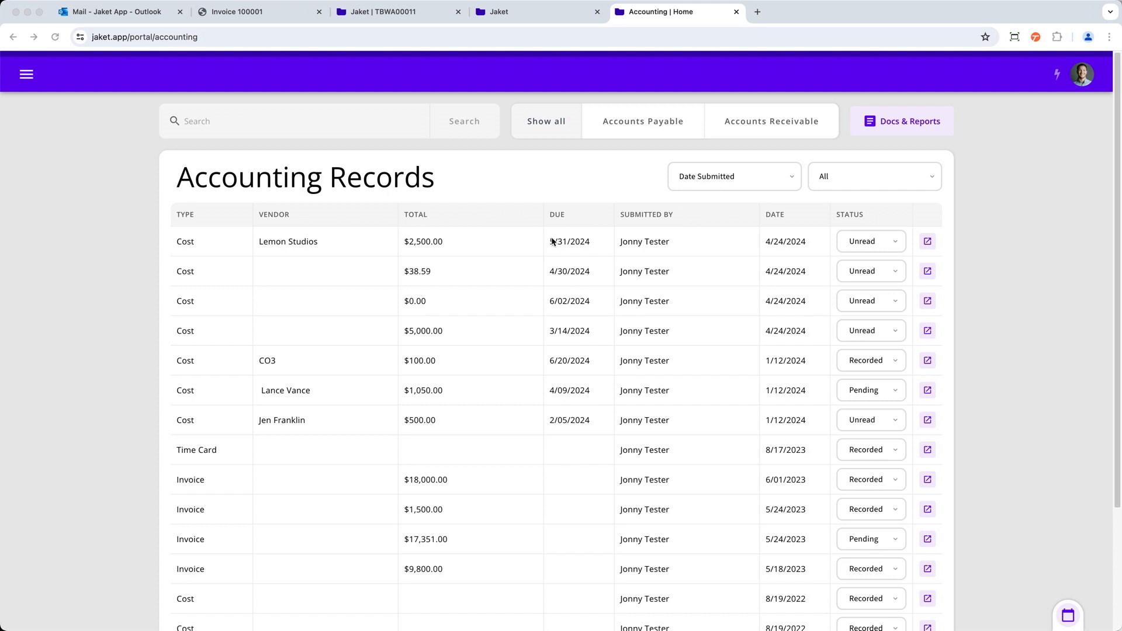
Compare the Labor section of bid TBWA00011.1 with the line items on the Hunt Creative invoice PDF
left_click(519, 15)
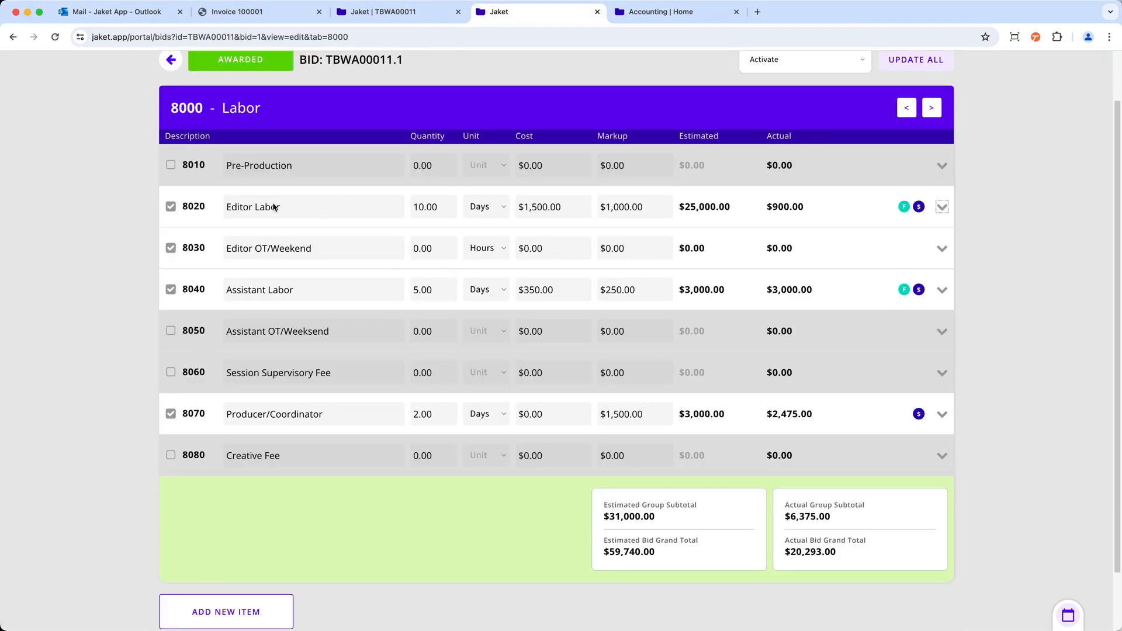
left_click(269, 14)
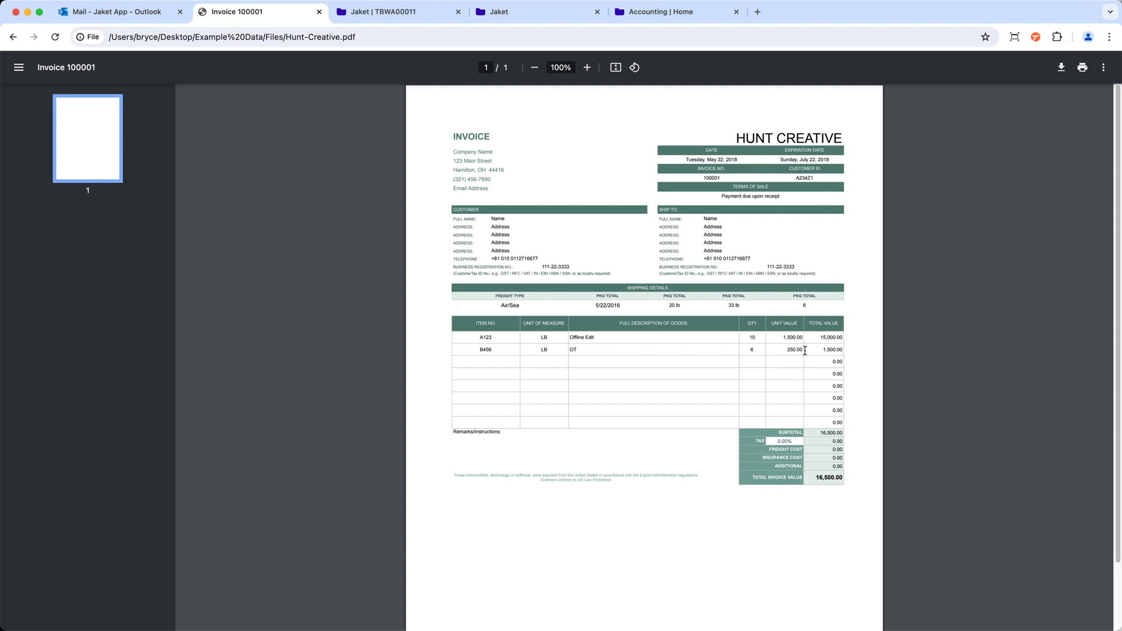
left_click(502, 11)
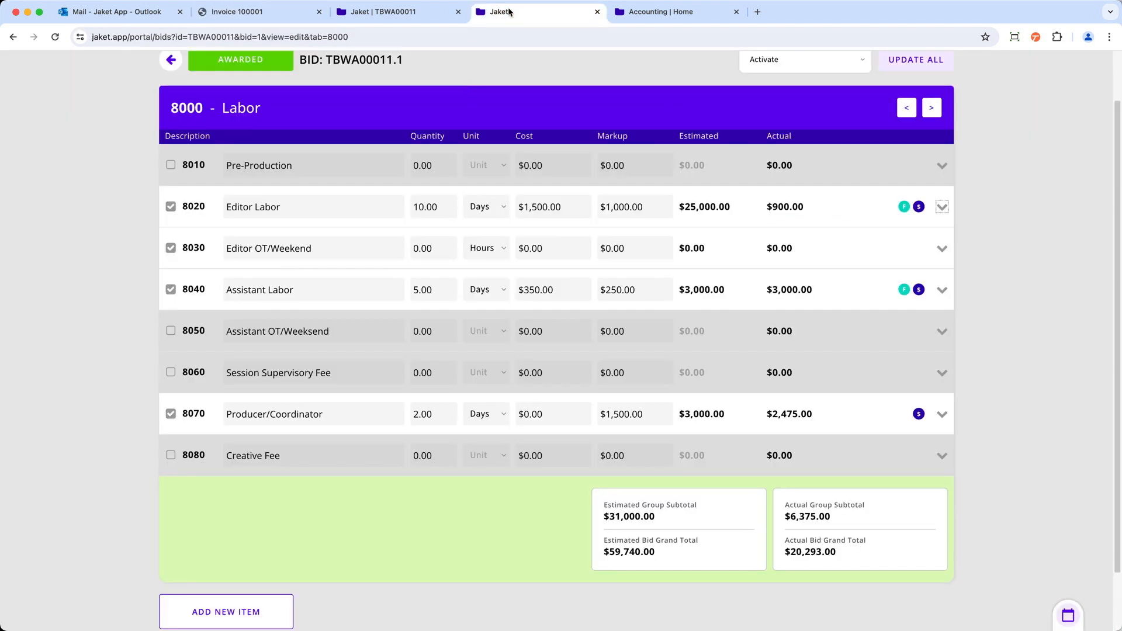
Start a new cost on line item 8020 Editor Labor and label it as an invoice from the vendor's contact
left_click(942, 206)
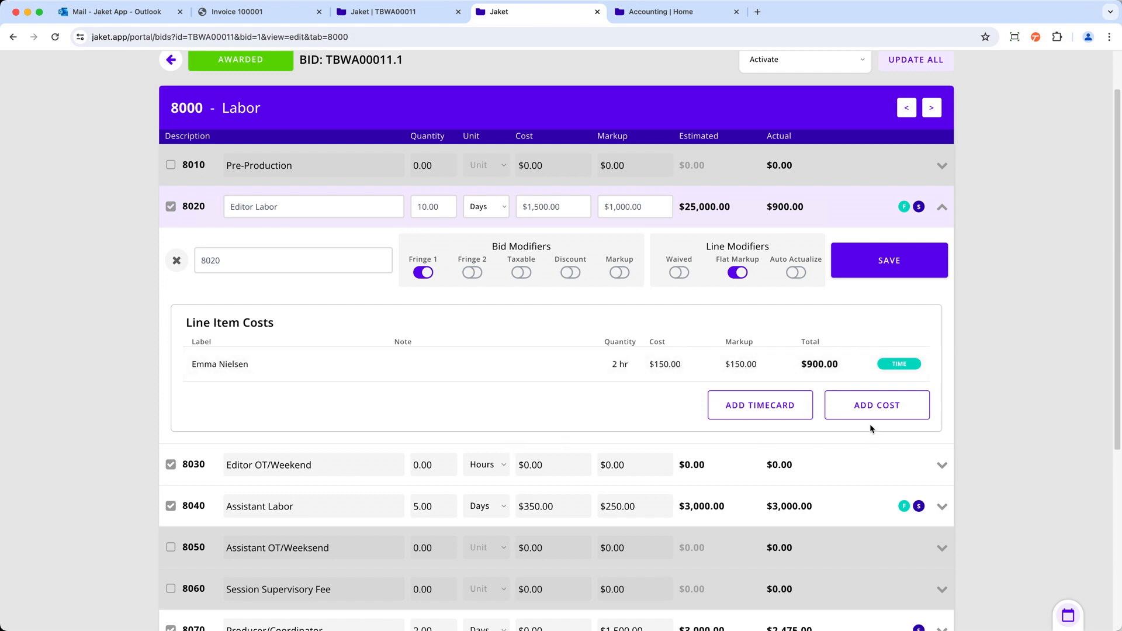
left_click(915, 413)
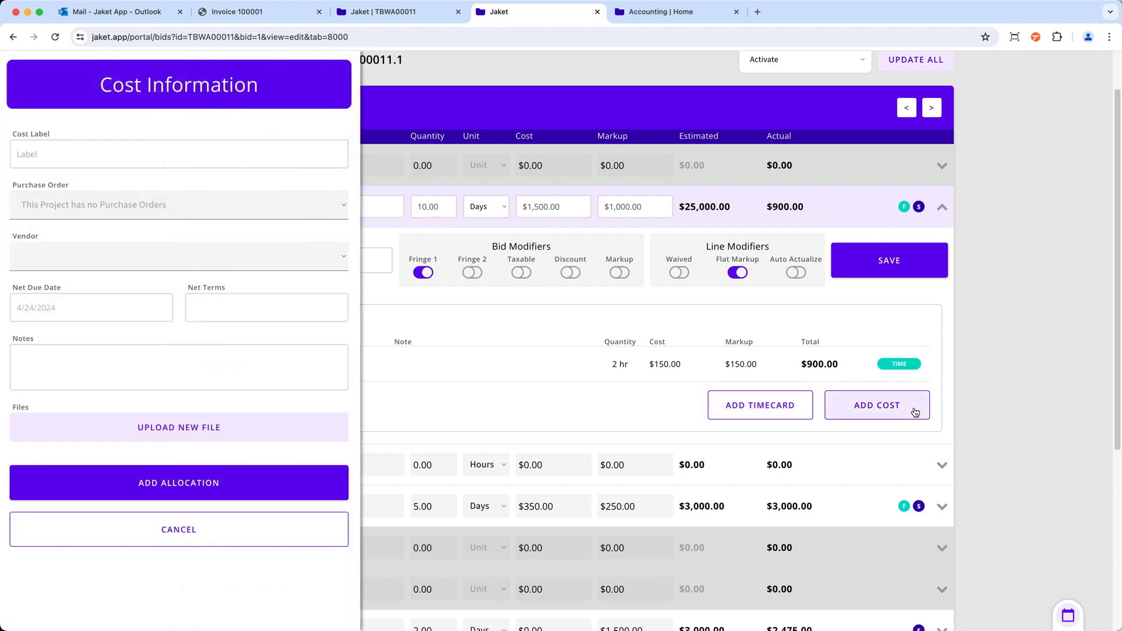
left_click(153, 150)
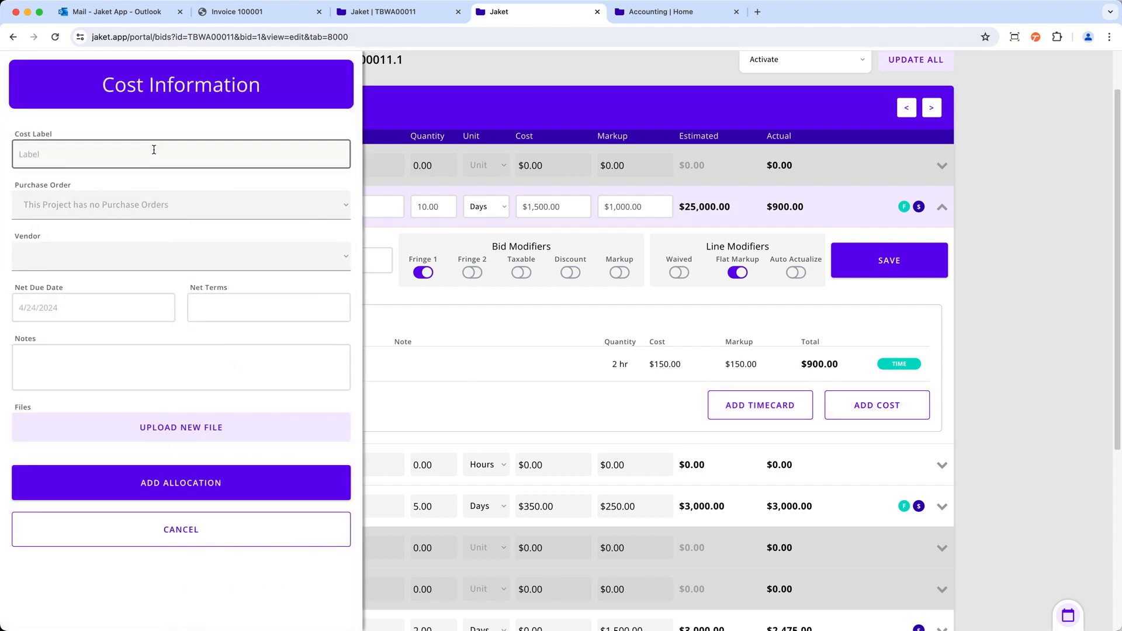
type("Invoice from Sam")
Set the cost's vendor to Hunt Creative and its net due date to 5/24/2024
left_click(104, 261)
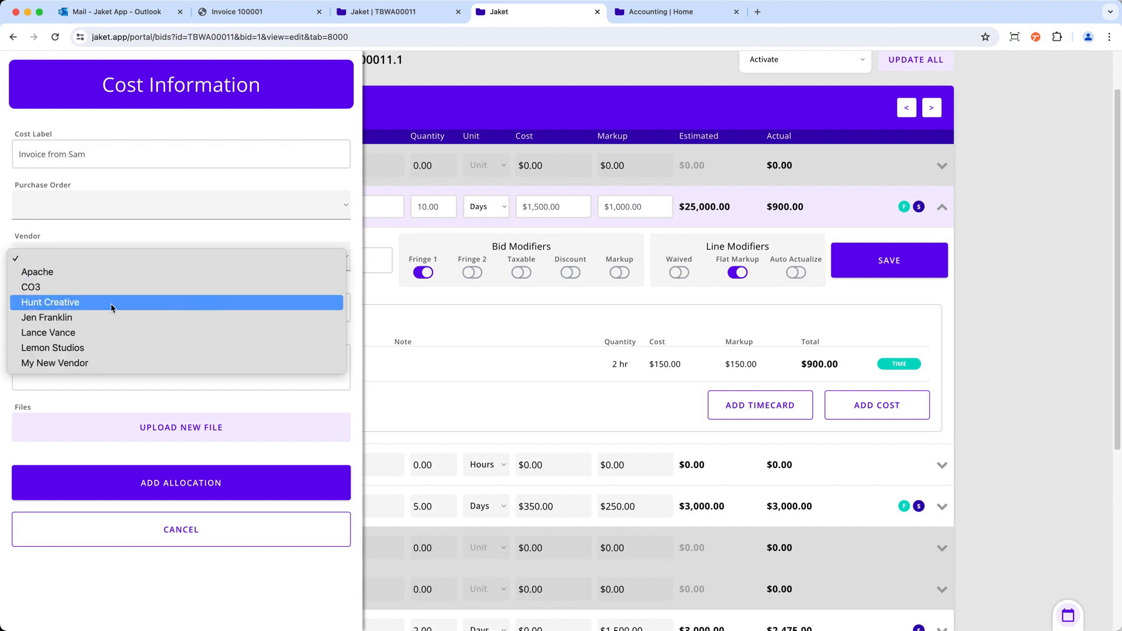
left_click(71, 303)
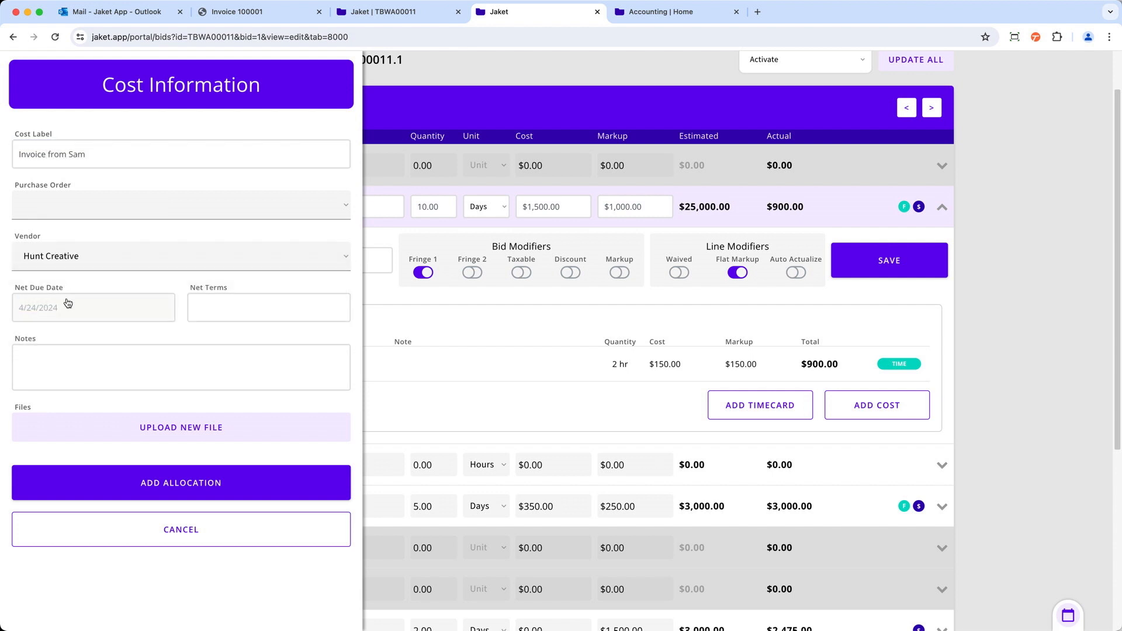
left_click(71, 306)
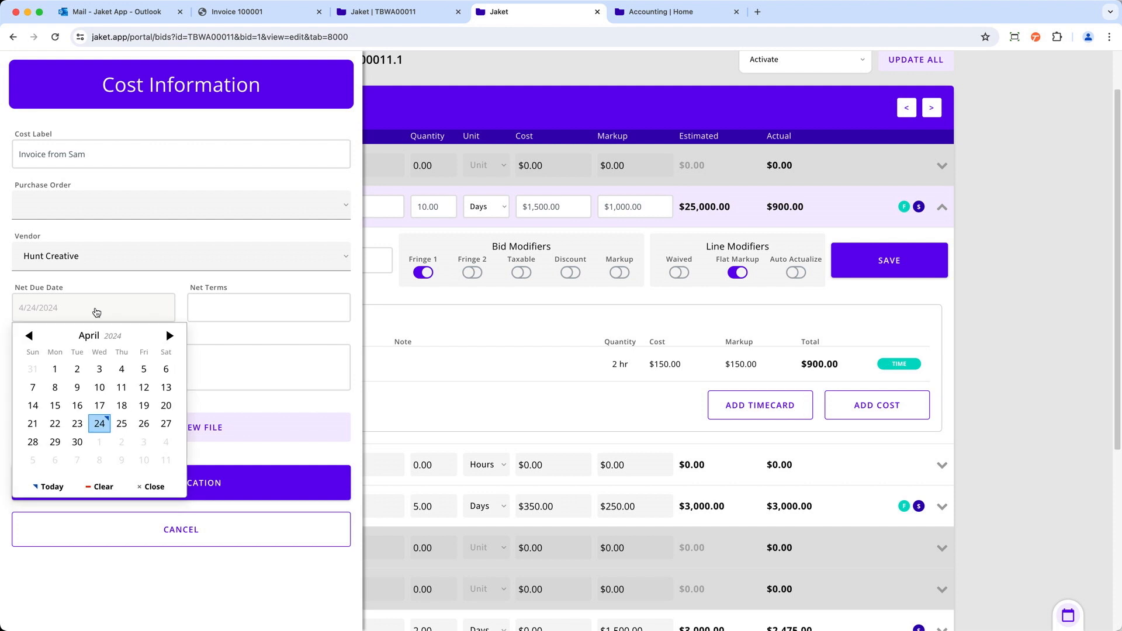
left_click(170, 336)
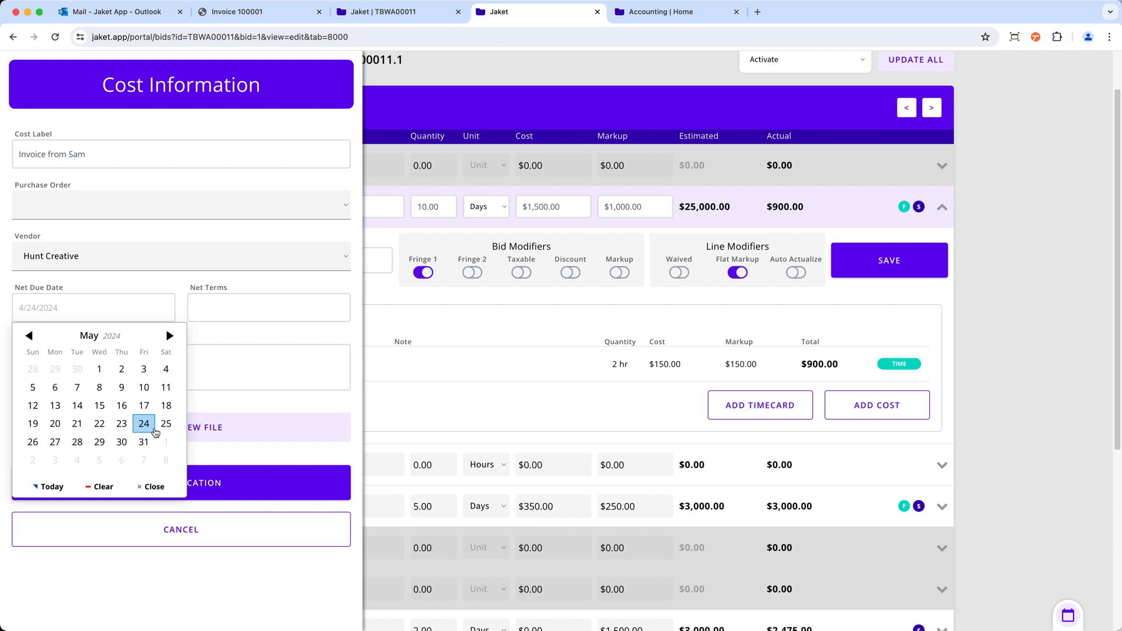
left_click(155, 432)
Enter "Invoice #" in the cost's notes, followed by the invoice number copied from the Hunt Creative PDF
left_click(73, 381)
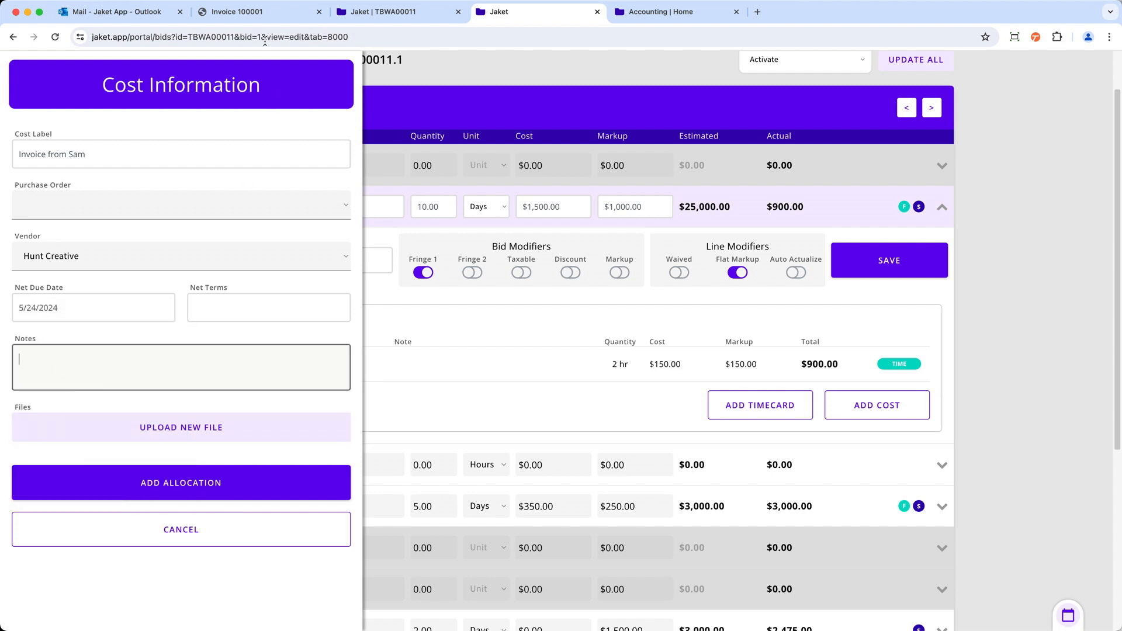
left_click(268, 13)
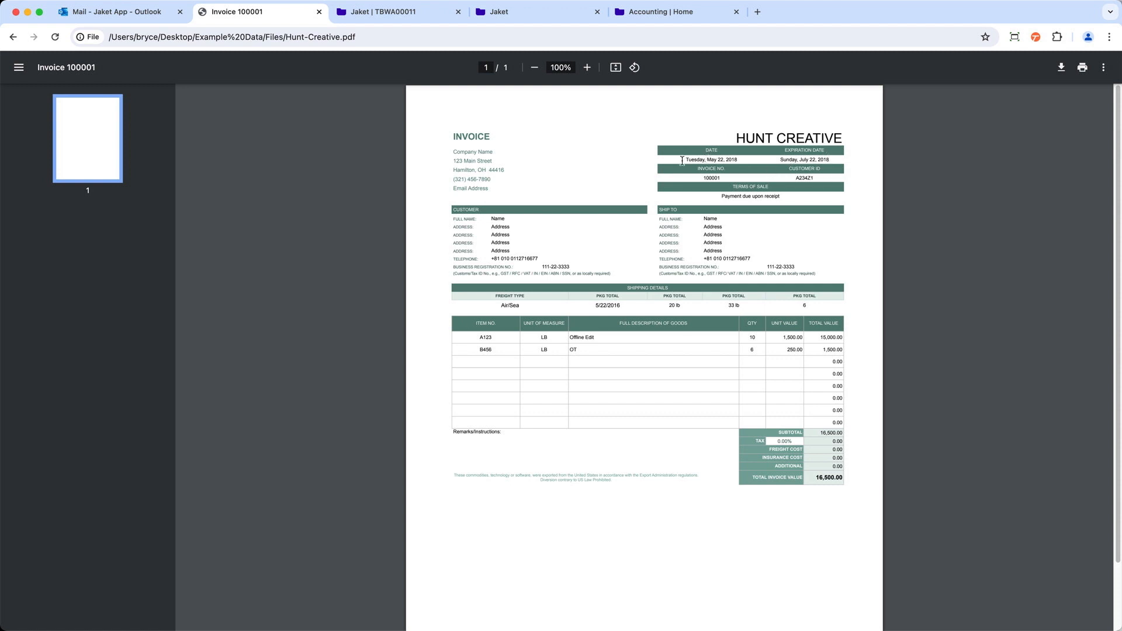
mouse_move(705, 178)
left_mouse_down()
mouse_move(738, 175)
mouse_move(707, 180)
mouse_move(726, 178)
left_mouse_up()
key("cmd+c")
left_click(539, 18)
left_click(77, 373)
type("Invoice #")
key("cmd+v")
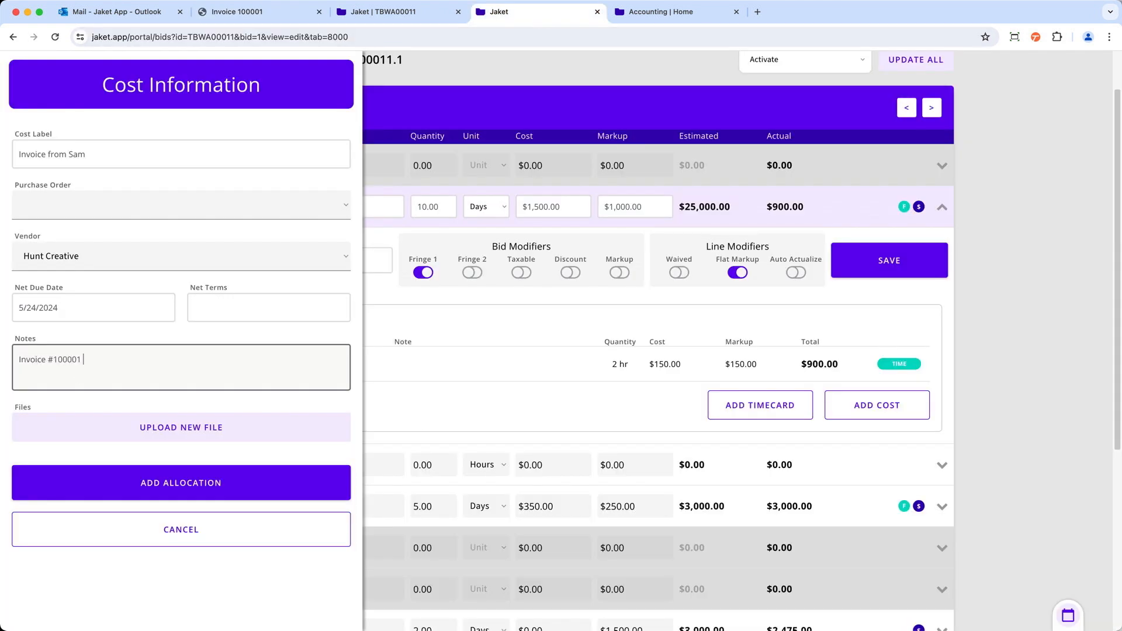
Attach the file Hunt-Creative.pdf to the cost
left_click(178, 433)
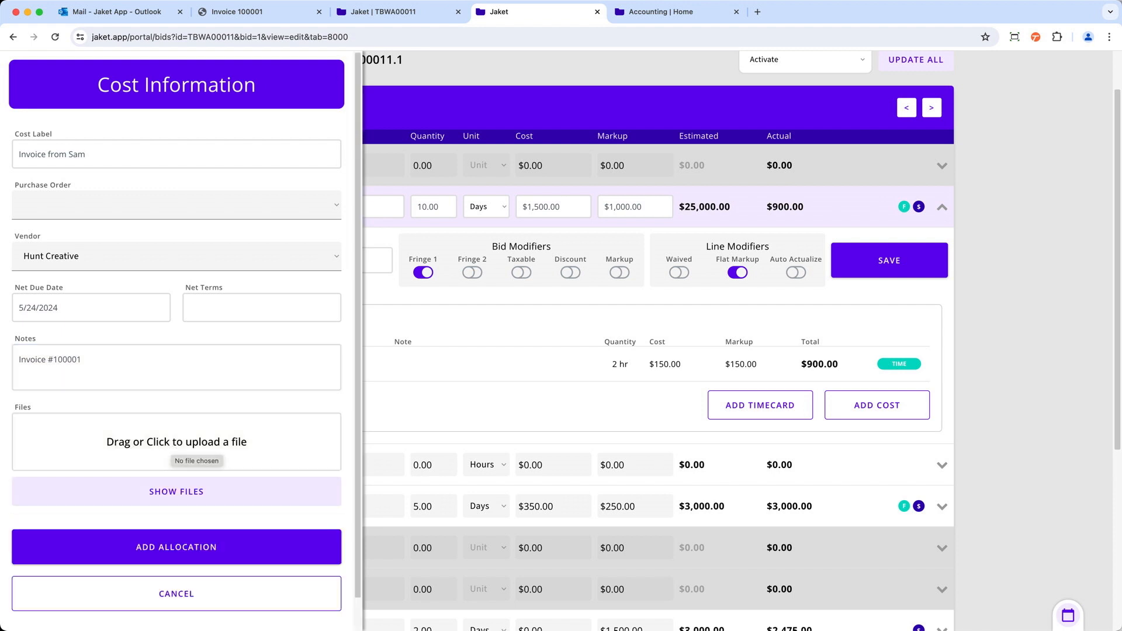
left_click(172, 449)
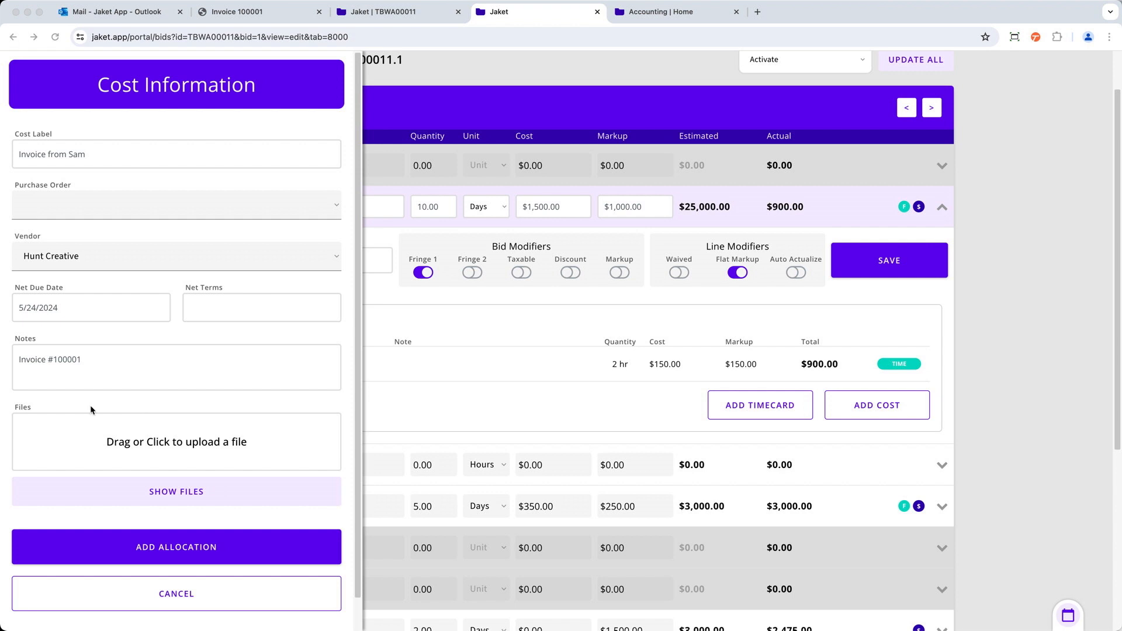
left_click_drag(182, 471, 179, 447)
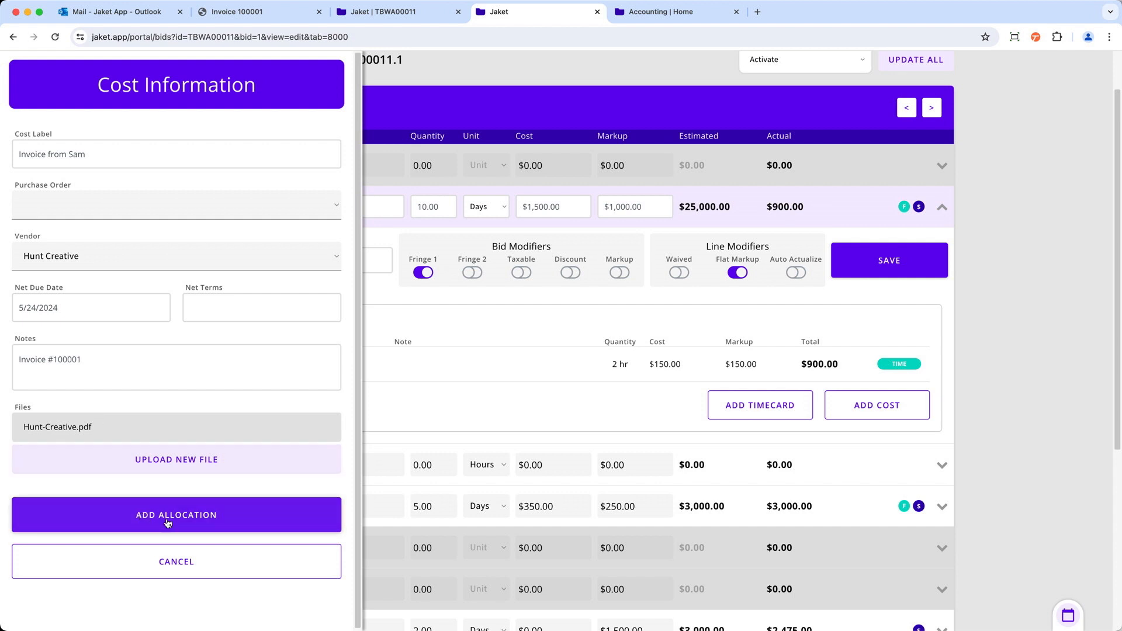
Start an allocation to 8020 Editor Labor and set its quantity to 10, matching the invoice's Offline Edit line
left_click(148, 531)
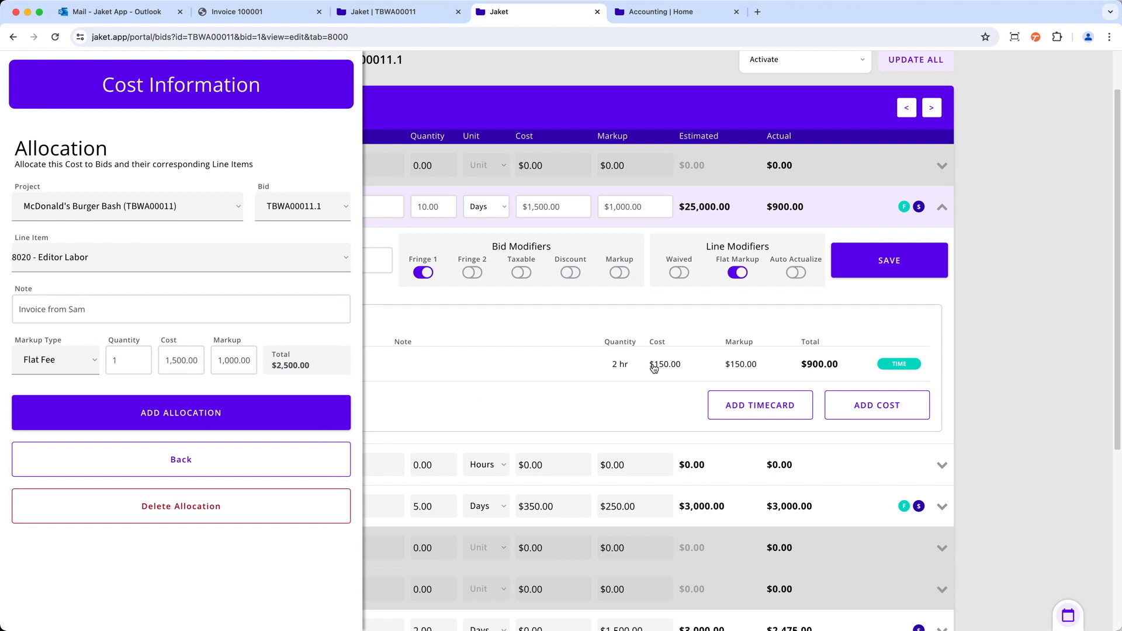
left_click(237, 11)
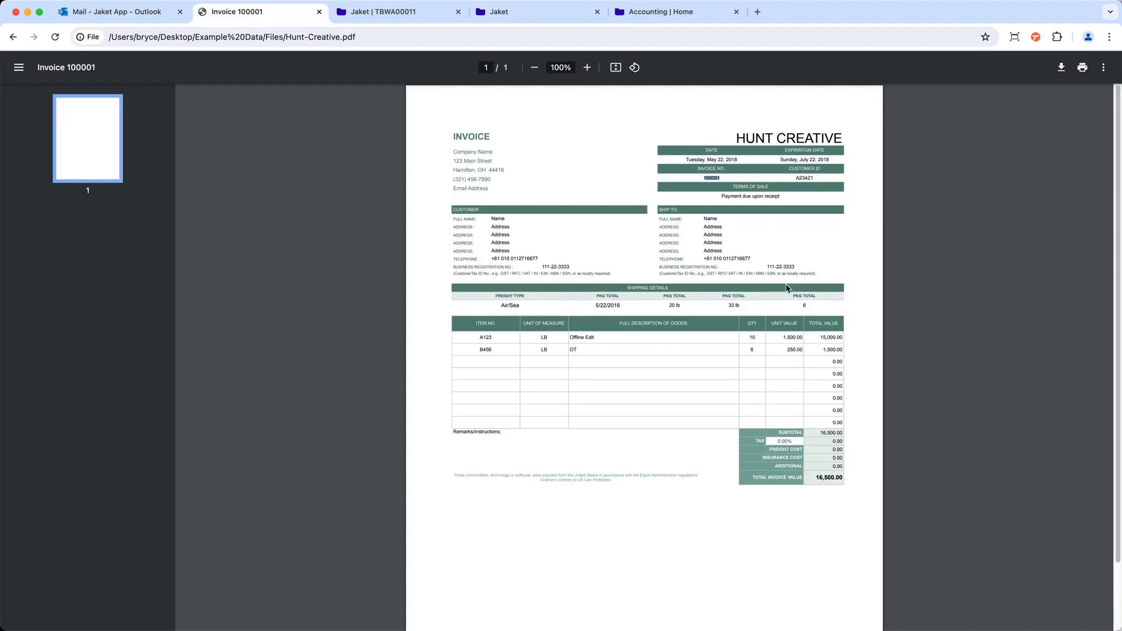
left_click(532, 13)
left_click_drag(134, 356, 106, 354)
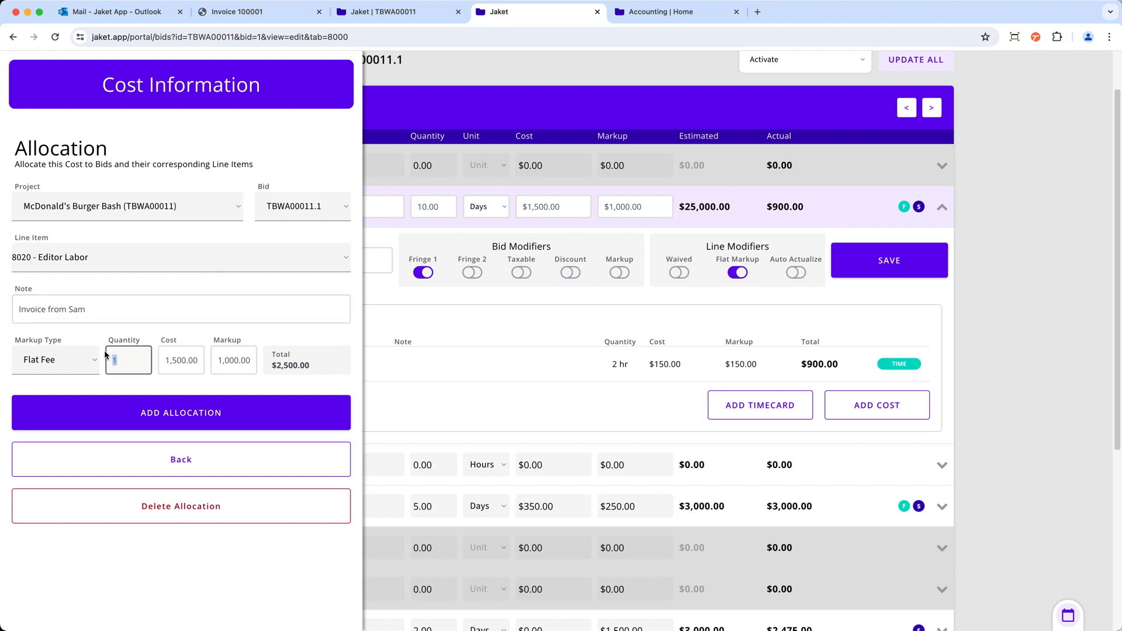
type("10")
Check the allocation's cost, markup and total against the invoice's Offline Edit line, and add the Editor Labor allocation
left_click(185, 361)
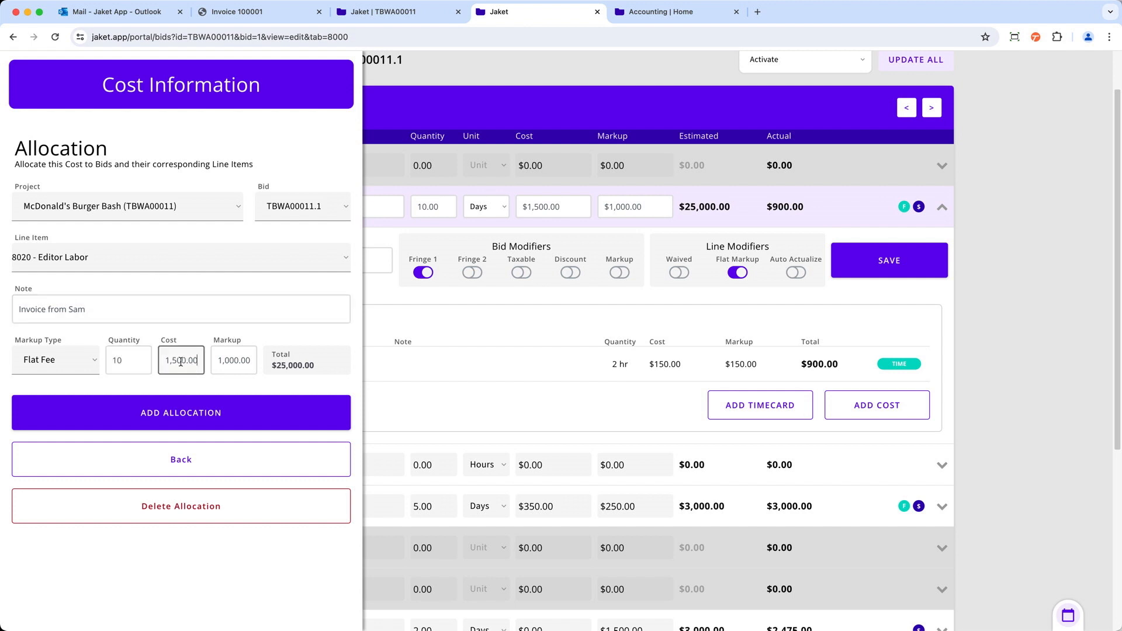
left_click_drag(245, 360, 195, 361)
left_click(194, 360)
left_click(234, 13)
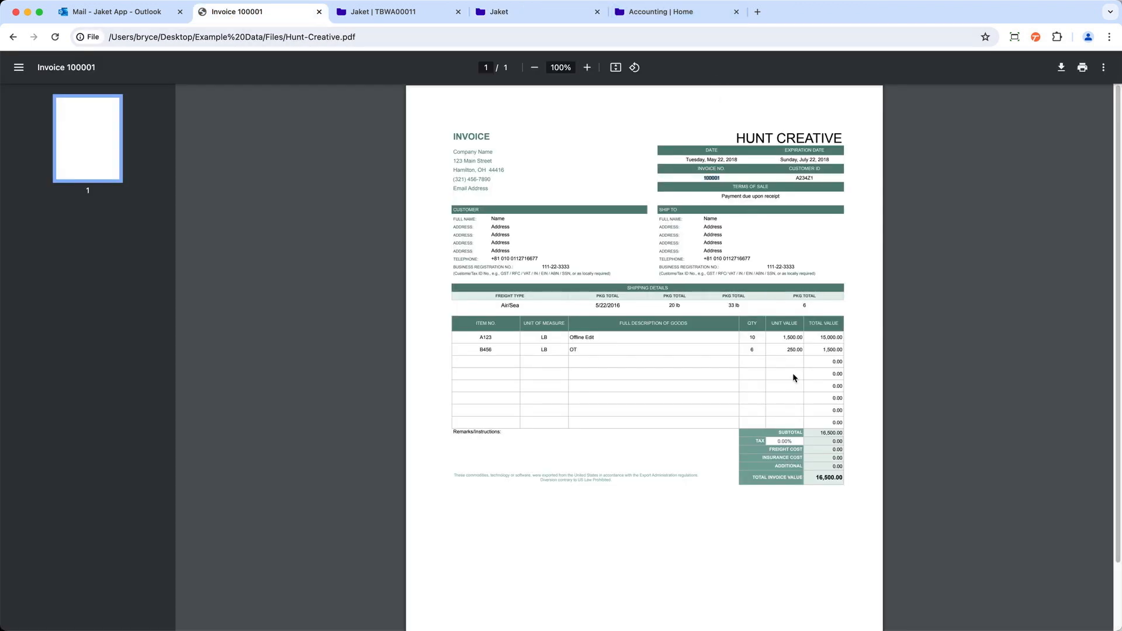
left_click(822, 339)
left_click(495, 17)
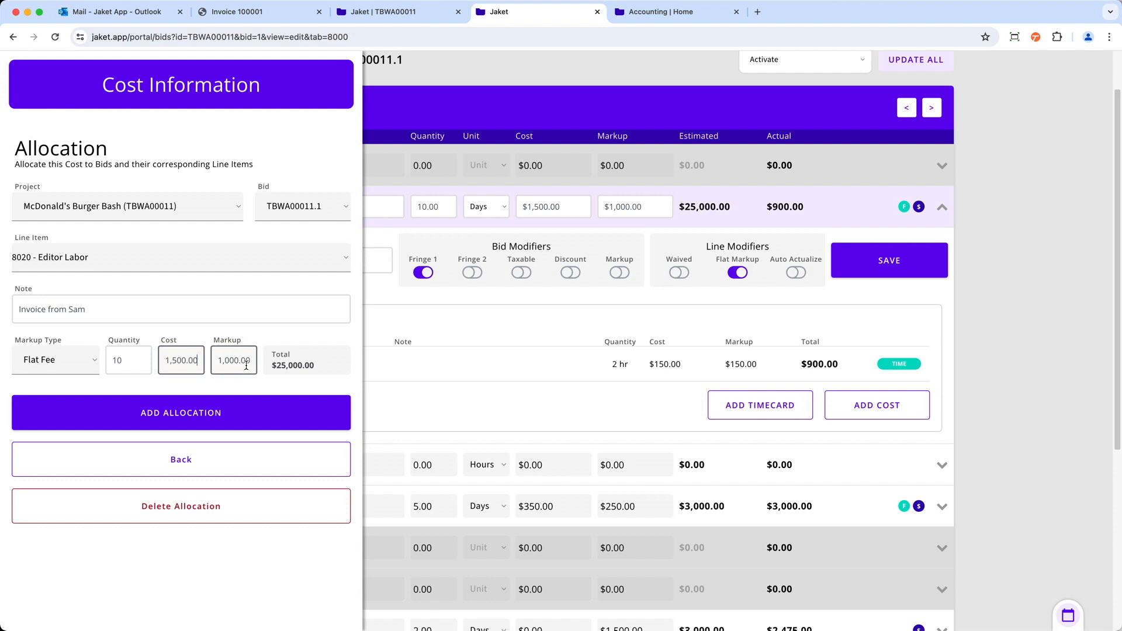
left_click_drag(251, 363, 220, 367)
left_click_drag(199, 359, 160, 357)
left_click(178, 377)
mouse_move(272, 365)
left_mouse_down()
mouse_move(305, 363)
mouse_move(277, 365)
left_mouse_up()
left_click(279, 364)
left_click(199, 413)
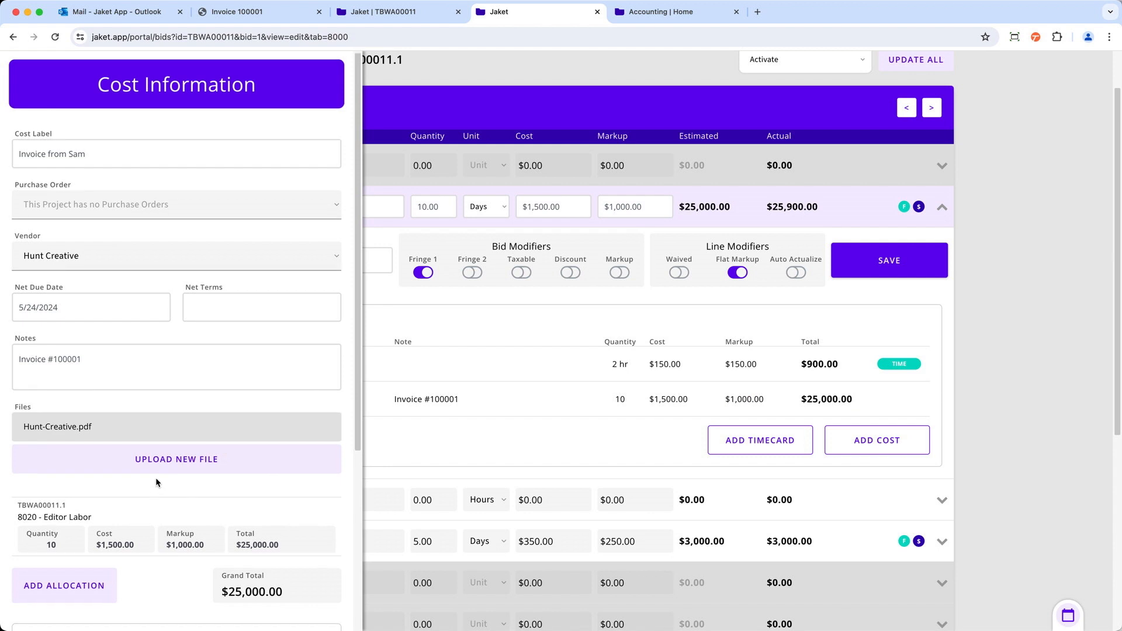
Start a second allocation for the same cost and assign it to line item 8030 Editor OT/Weekend
scroll(156, 482, "down", 3)
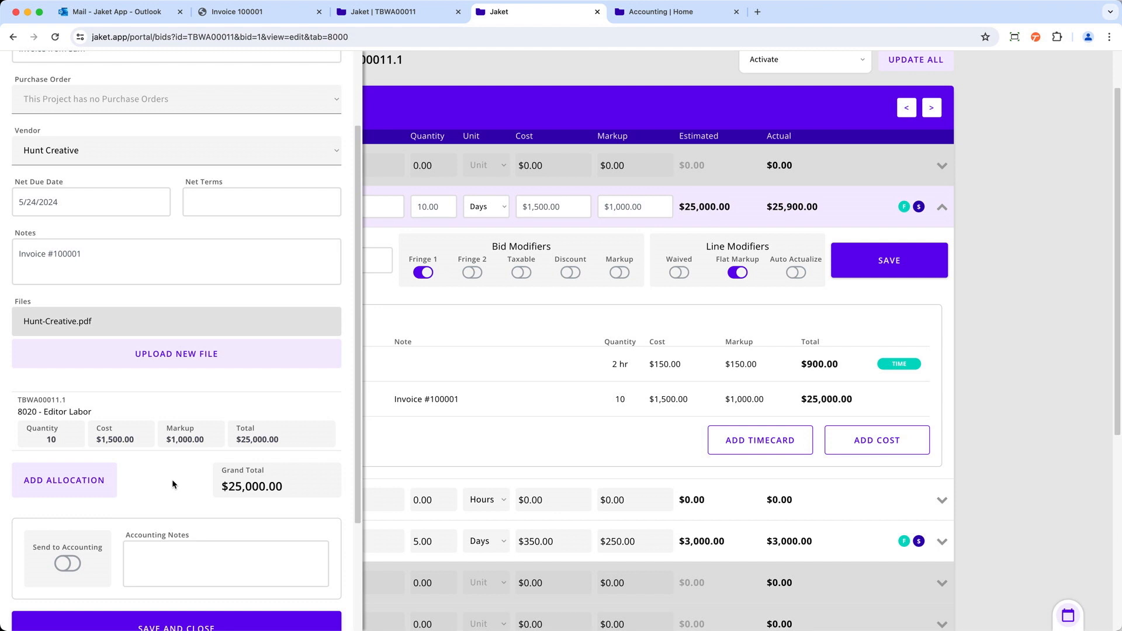
left_click(75, 487)
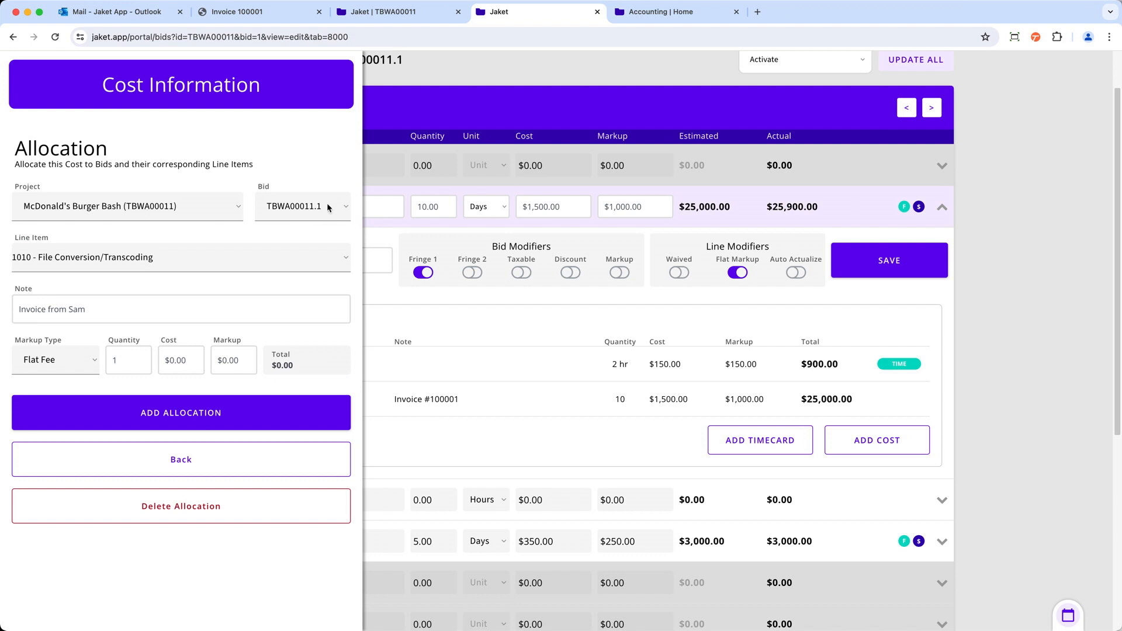
left_click(200, 255)
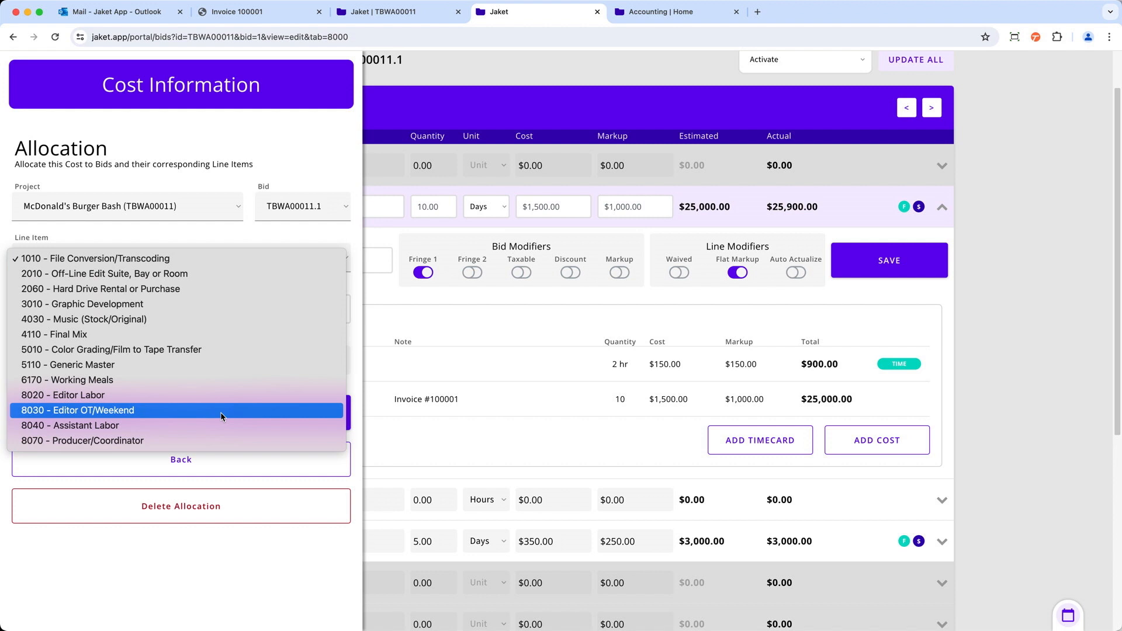
left_click(221, 412)
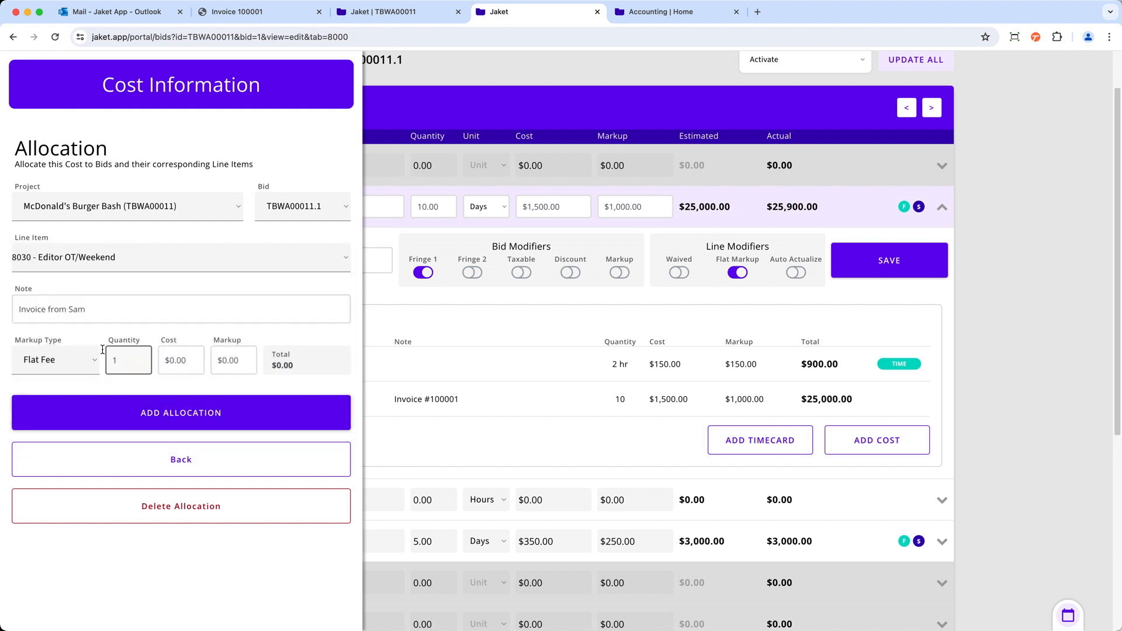
Following the invoice's OT line, set quantity 6 and cost $250, use a $250 flat-fee markup, and add the allocation
left_click(251, 11)
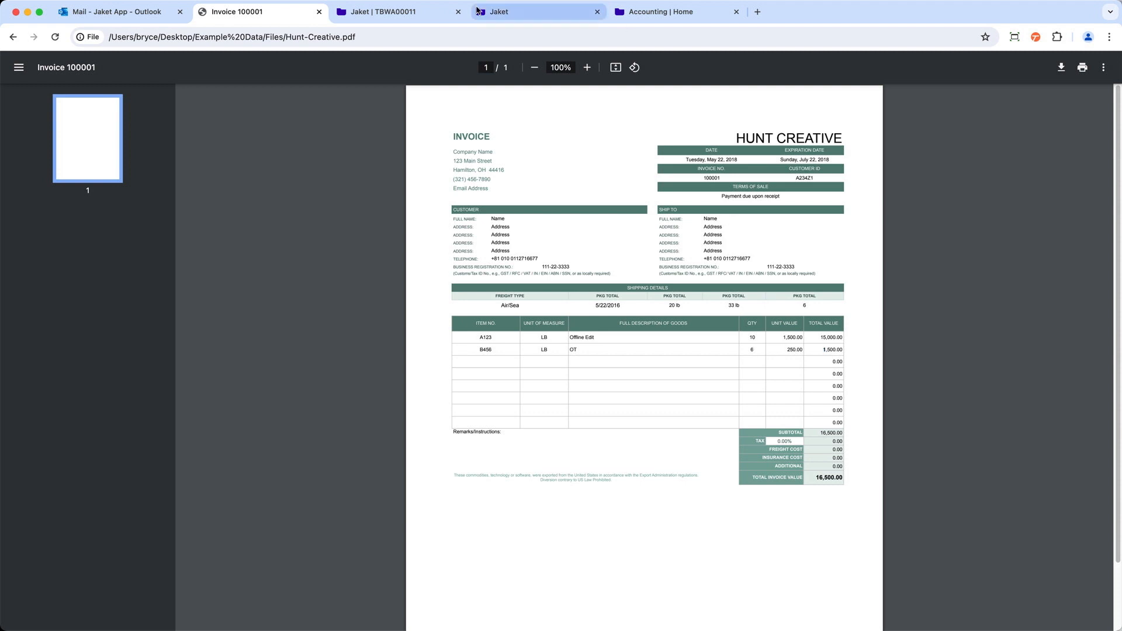
left_click(544, 16)
type("6")
key("Tab")
type("250")
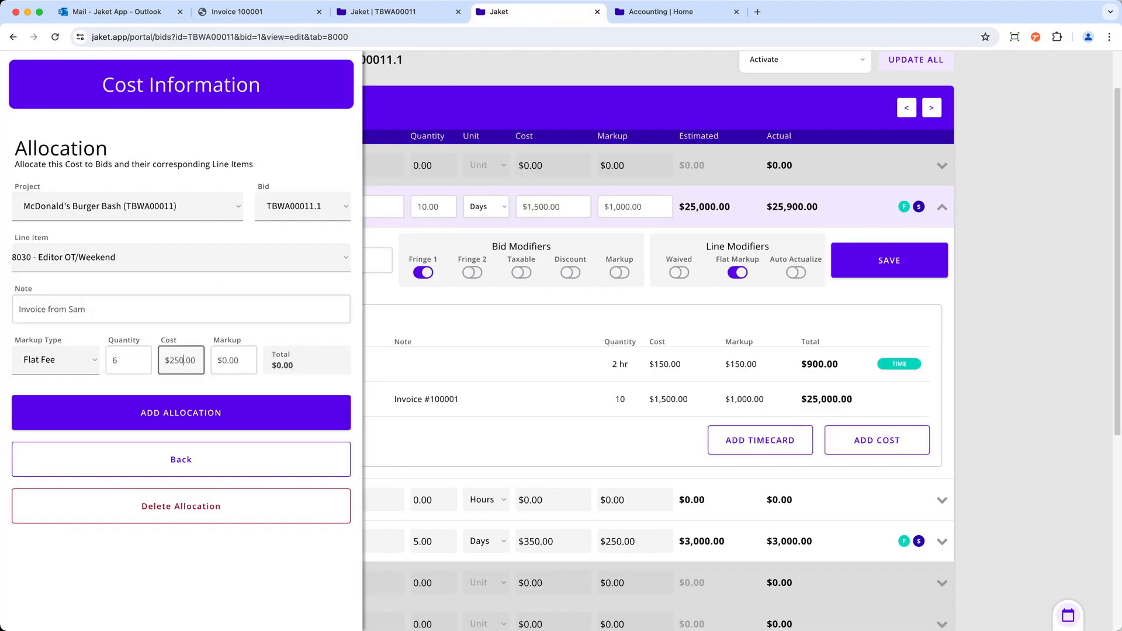
key("Tab")
type("250")
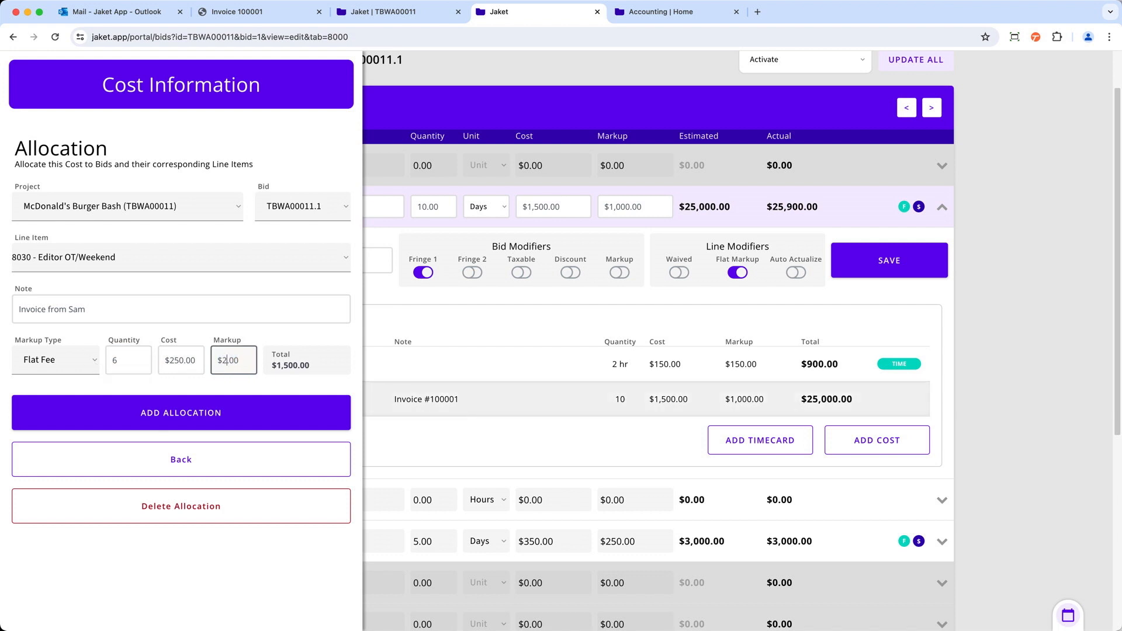
left_click(272, 368)
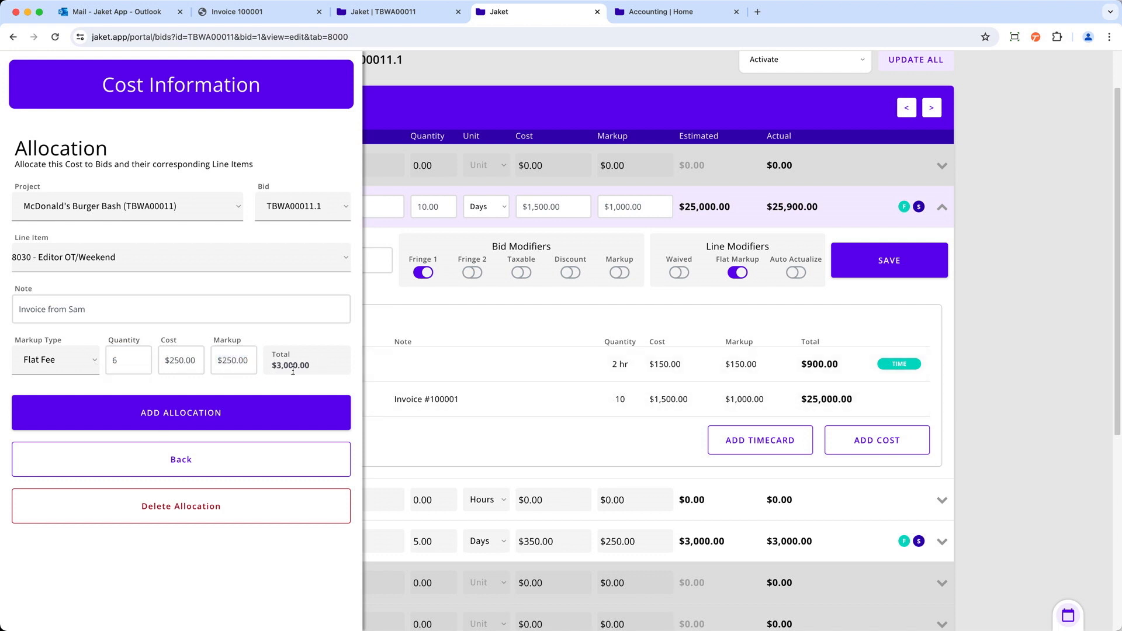
left_click(174, 419)
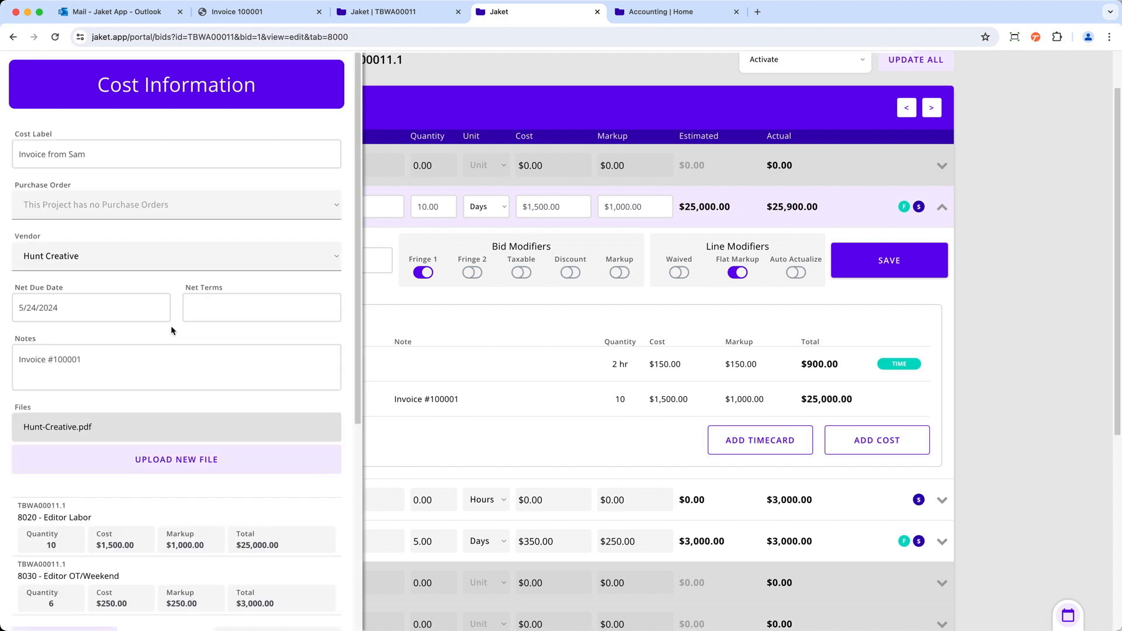
Review both allocations and the cost's grand total, and save and close the cost
scroll(166, 323, "down", 5)
left_click_drag(288, 452, 221, 448)
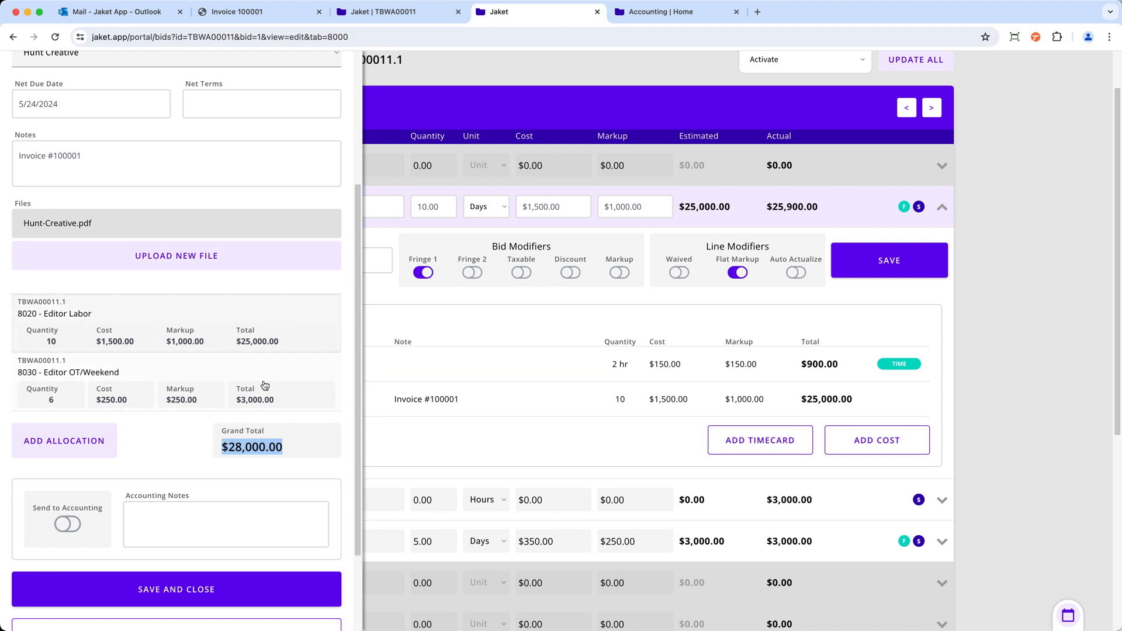
left_click(280, 447)
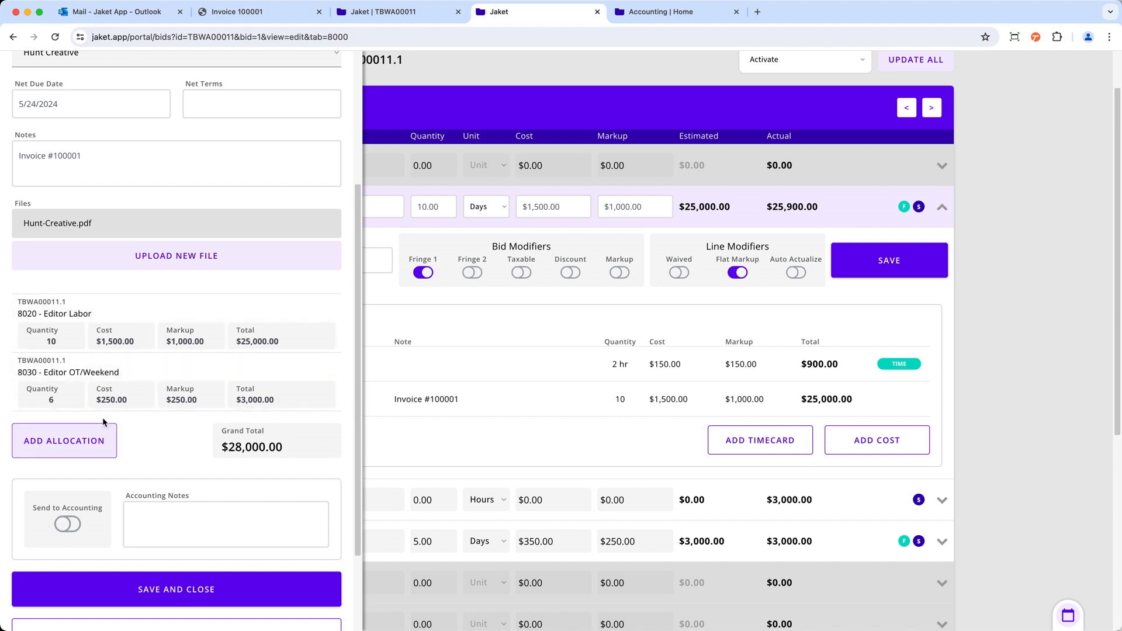
scroll(176, 456, "down", 3)
left_click(117, 489)
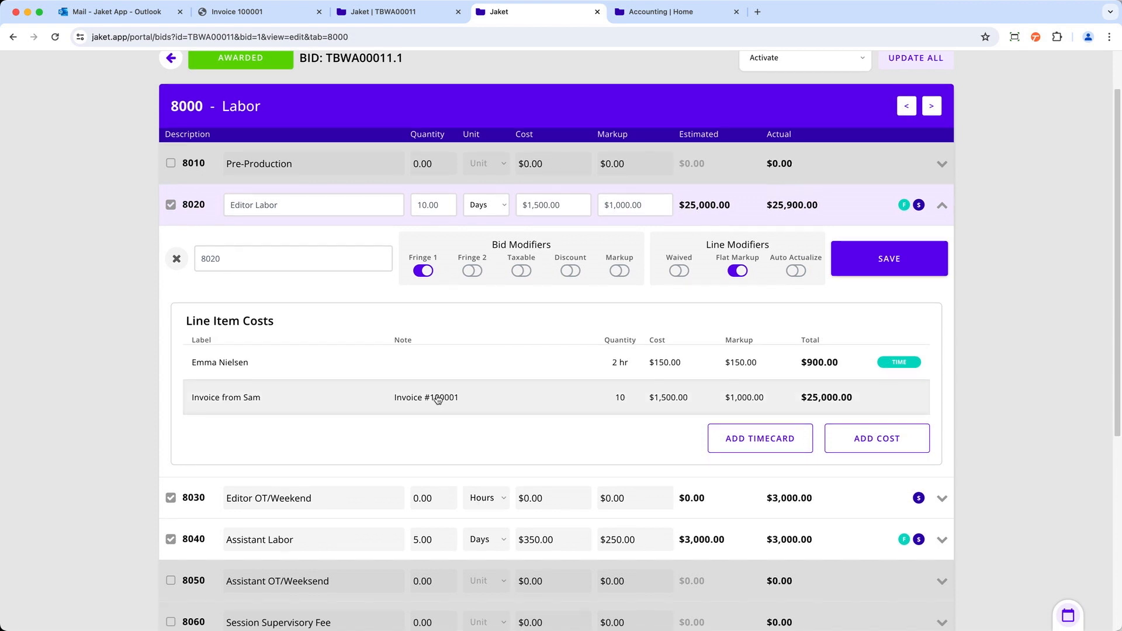
Check the Hunt Creative invoice allocations under 8020 Editor Labor and 8030 Editor OT/Weekend in the bid's Labor section
scroll(450, 286, "down", 1)
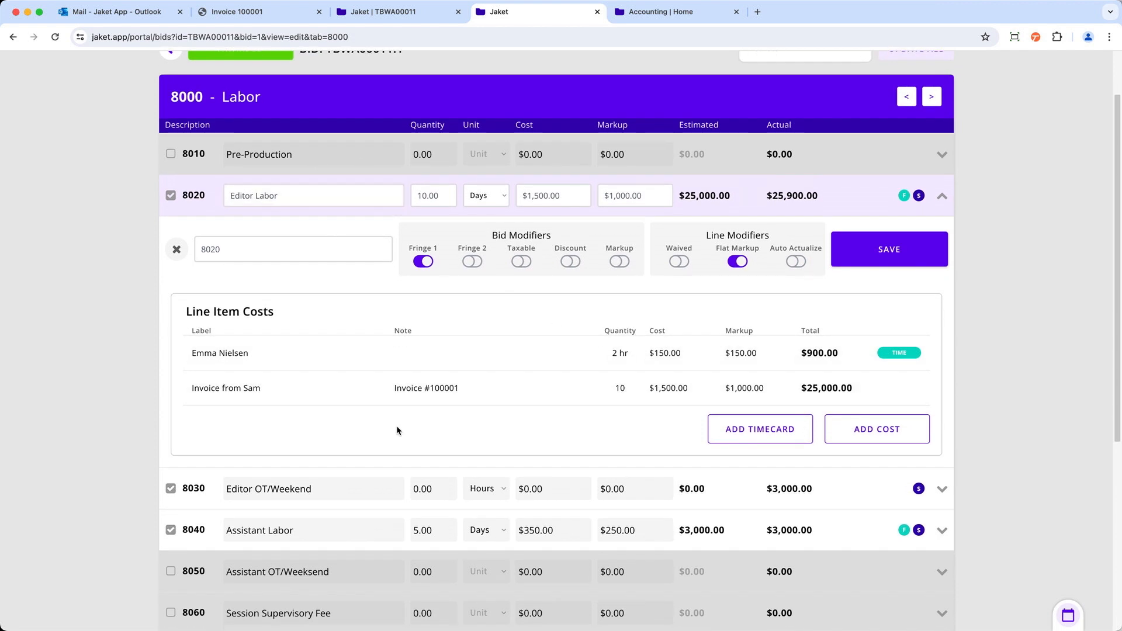
scroll(471, 440, "down", 1)
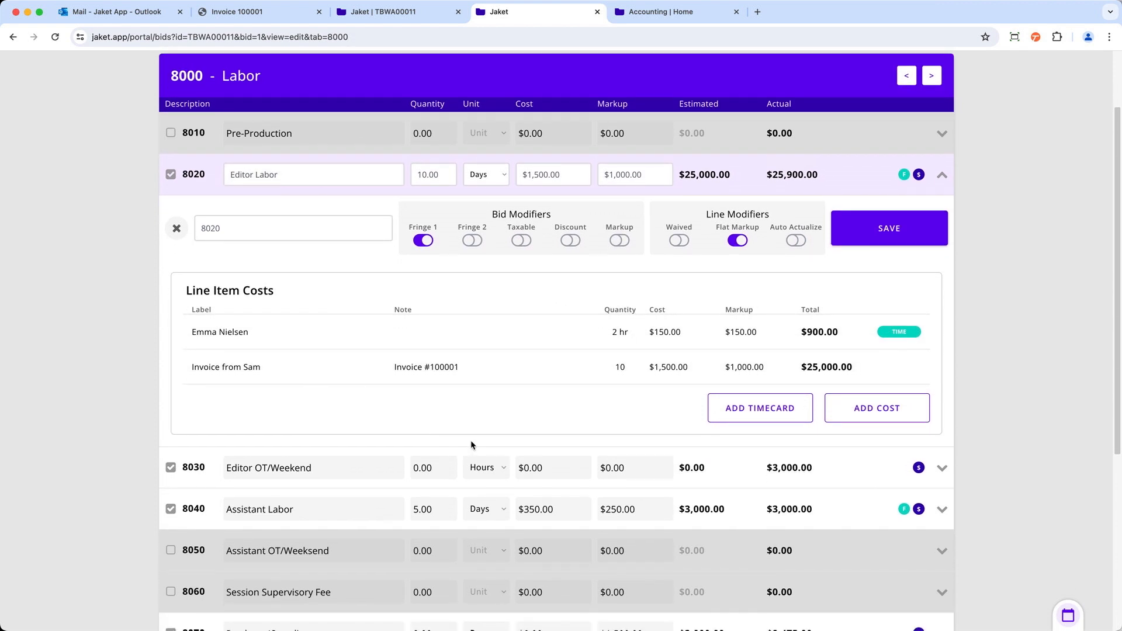
left_click(942, 468)
scroll(328, 461, "down", 1)
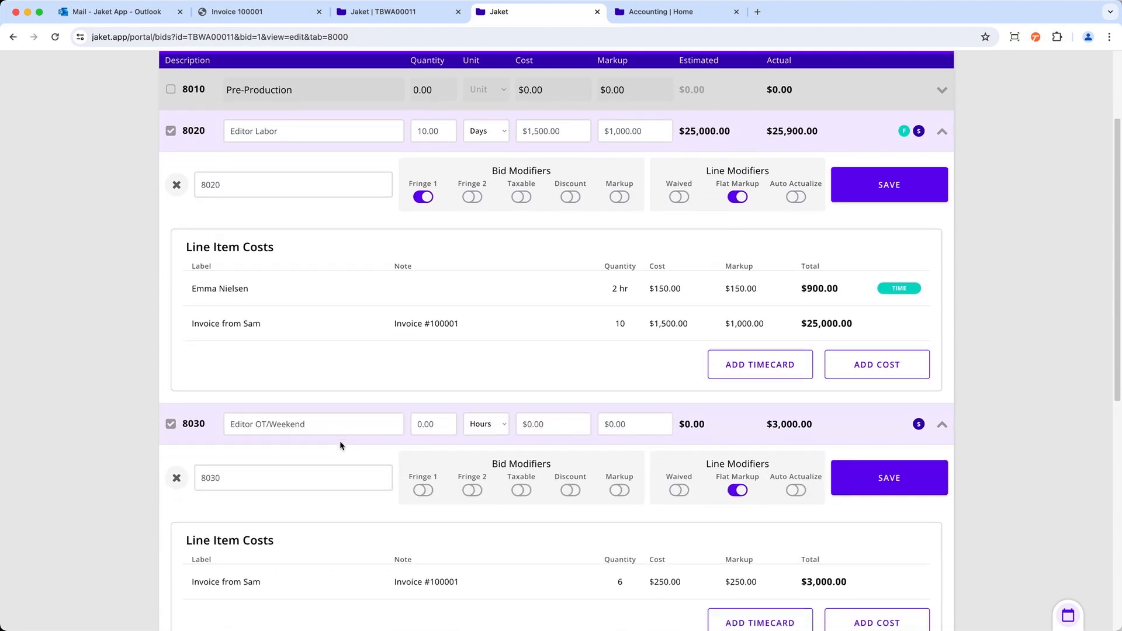
scroll(339, 440, "down", 2)
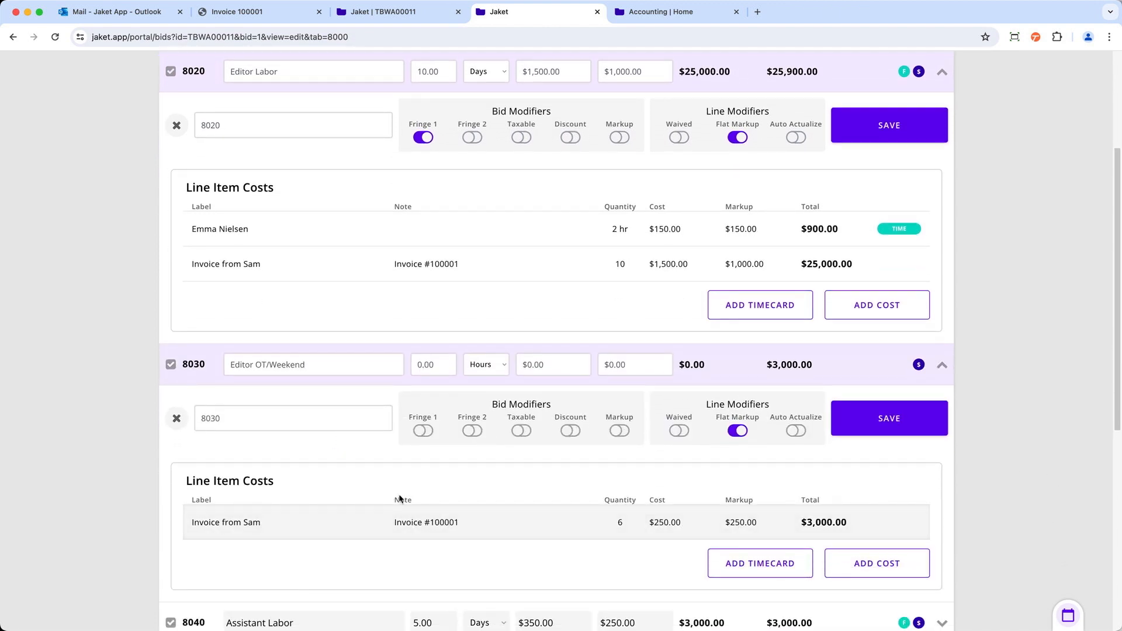
scroll(485, 539, "up", 6)
In the Burger Bash project, compare the Labor estimates and actuals in the Financials' Total, Markup and Cost views
left_click(427, 17)
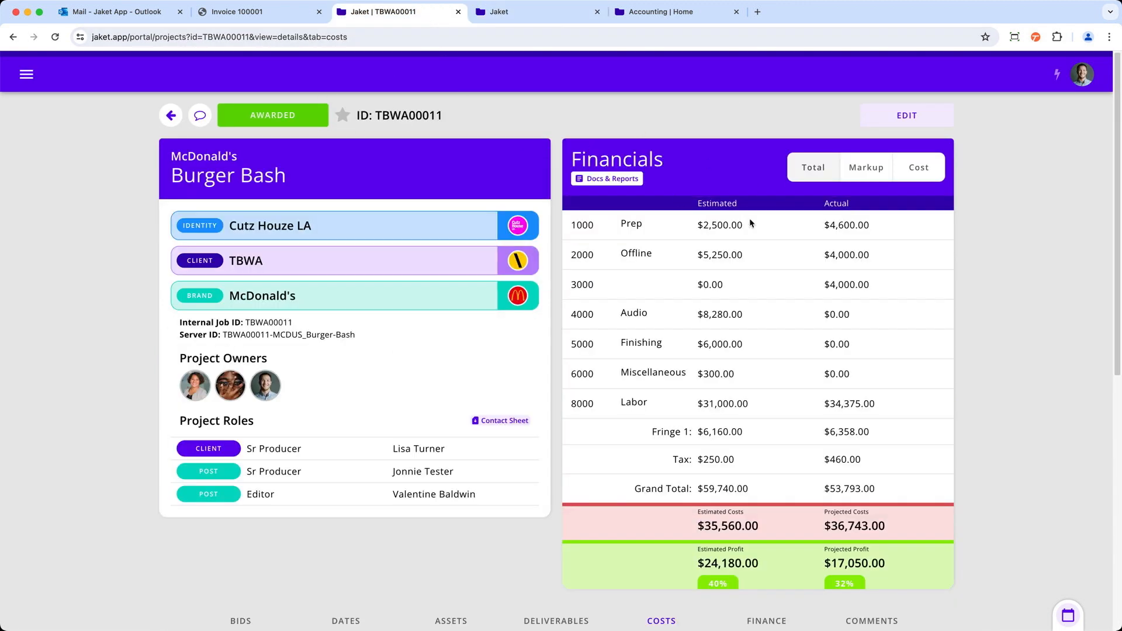
scroll(825, 402, "down", 1)
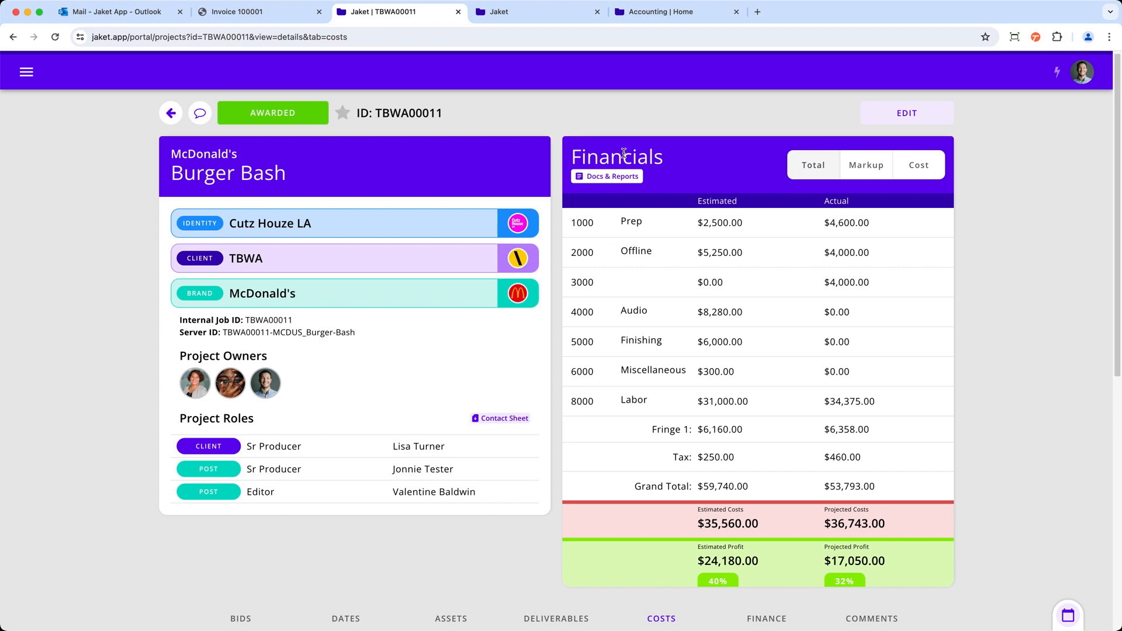
scroll(695, 187, "down", 1)
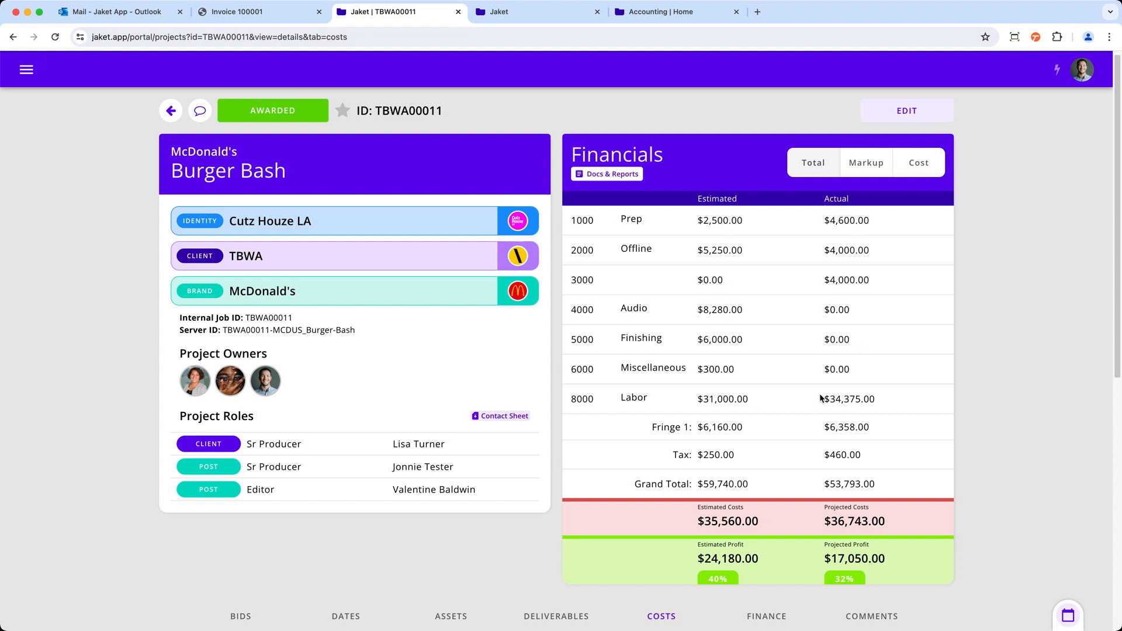
left_click(868, 170)
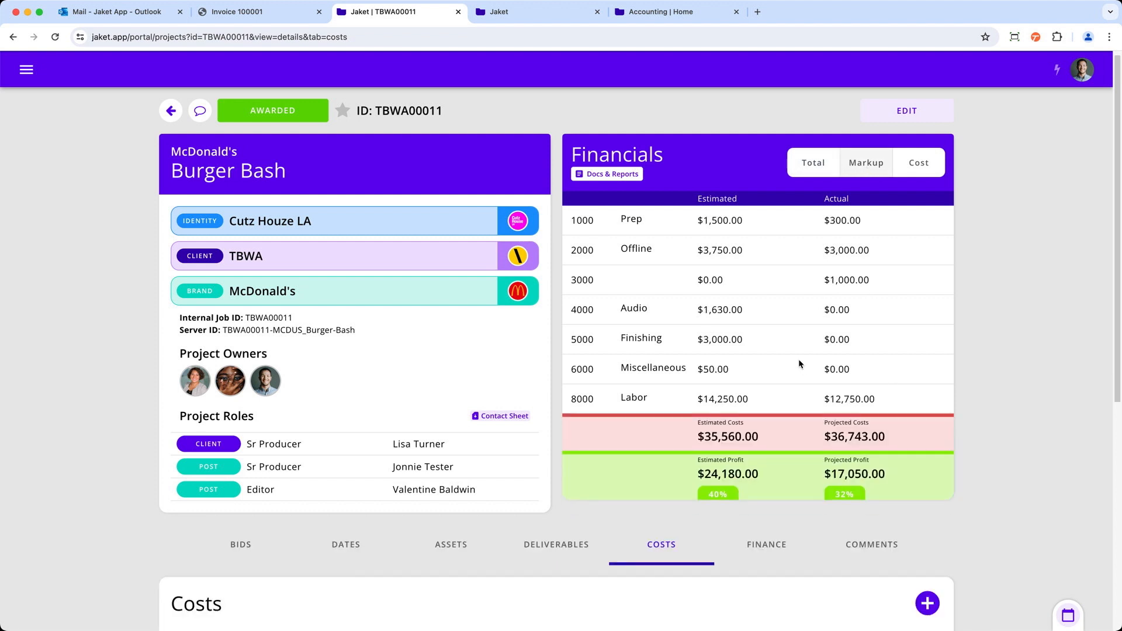
left_click_drag(835, 399, 866, 395)
left_click(926, 165)
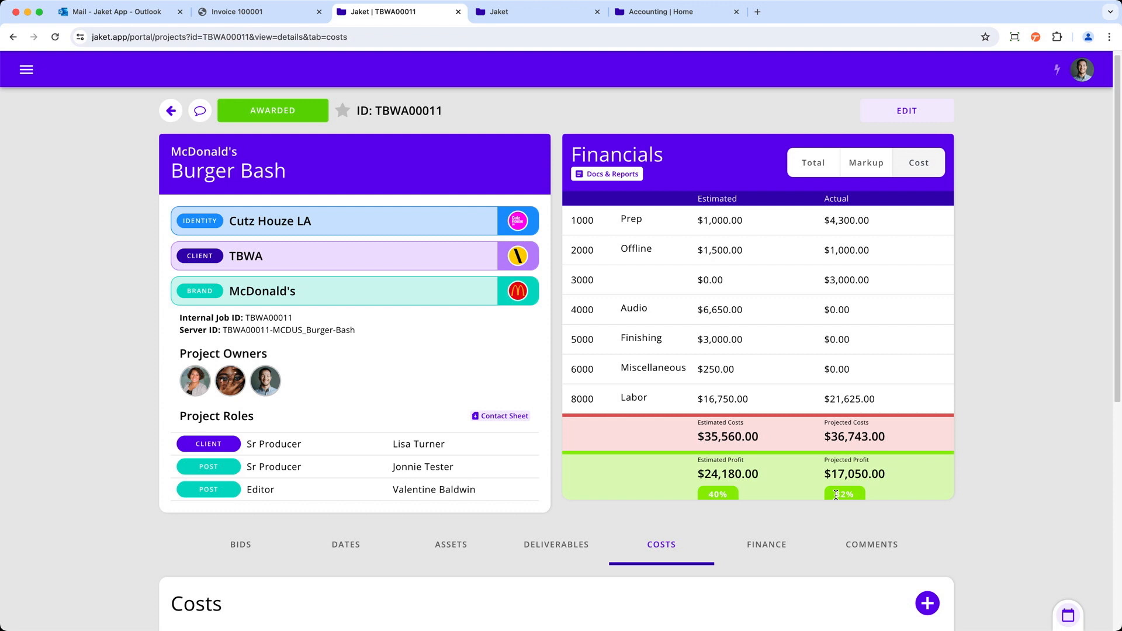
Review the project's projected costs and profit, then its Costs and Timecards lists, including each cost's sending status
scroll(818, 475, "down", 1)
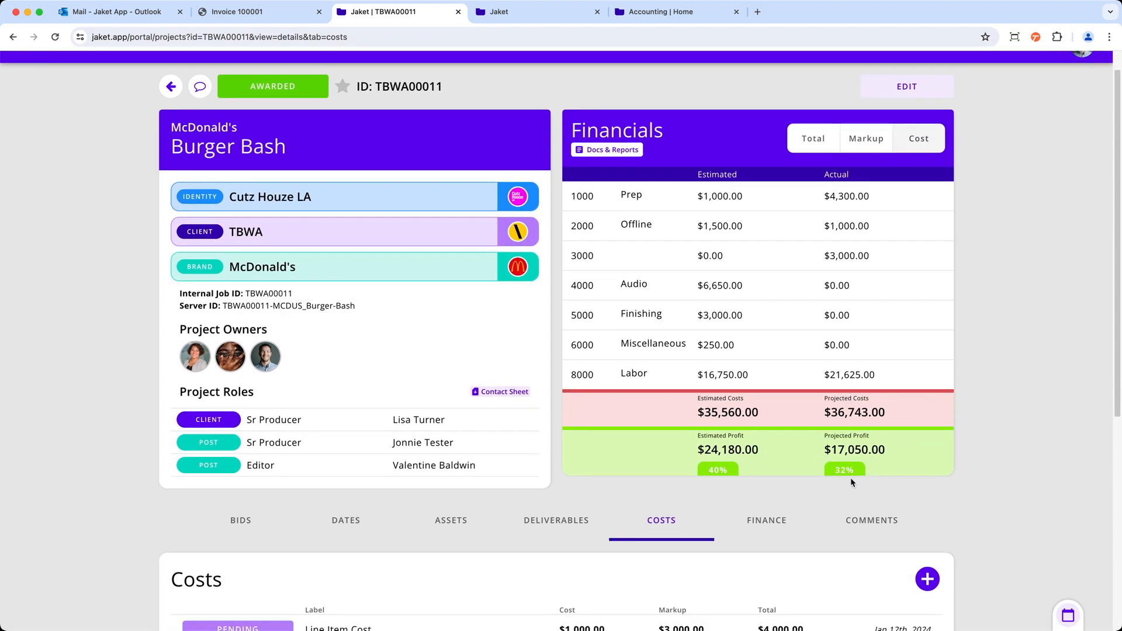
scroll(875, 393, "down", 1)
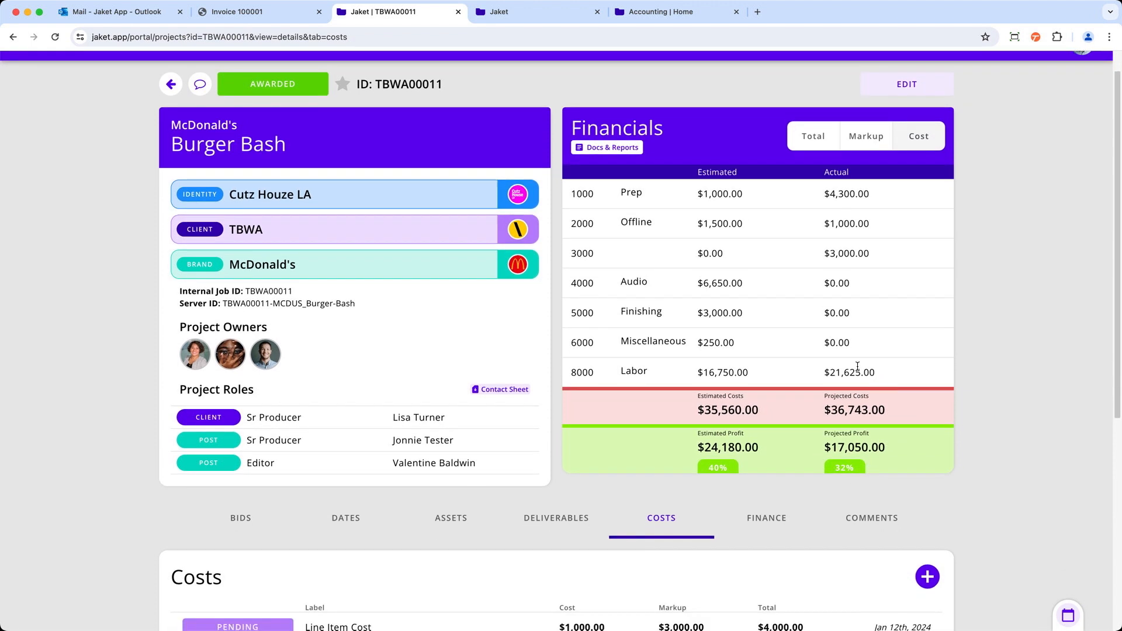
scroll(862, 345, "down", 1)
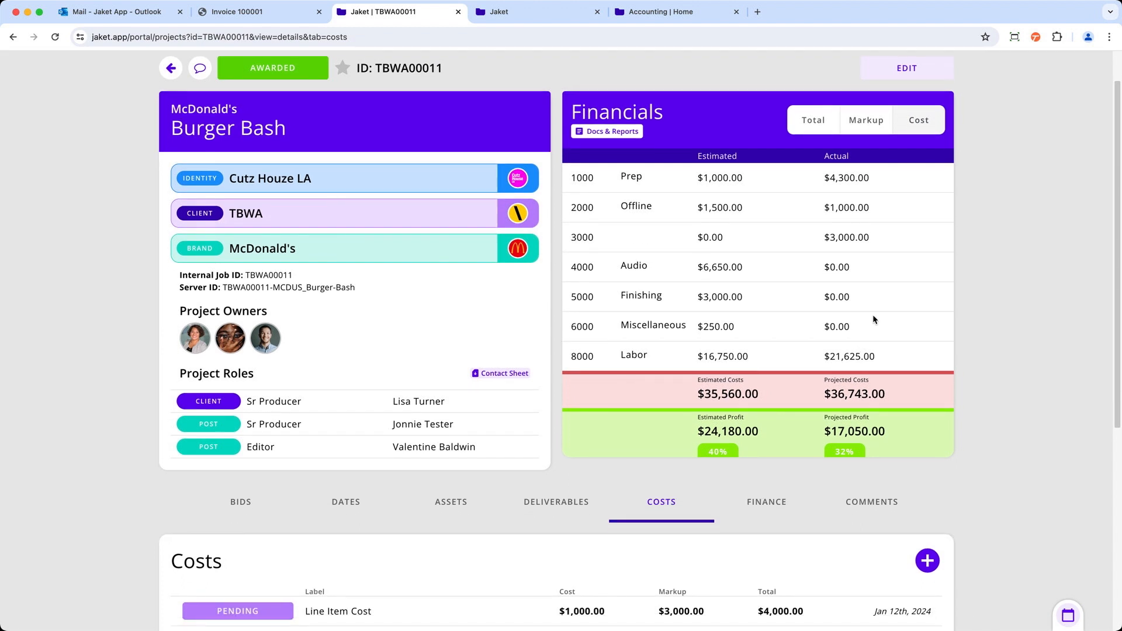
scroll(892, 303, "down", 5)
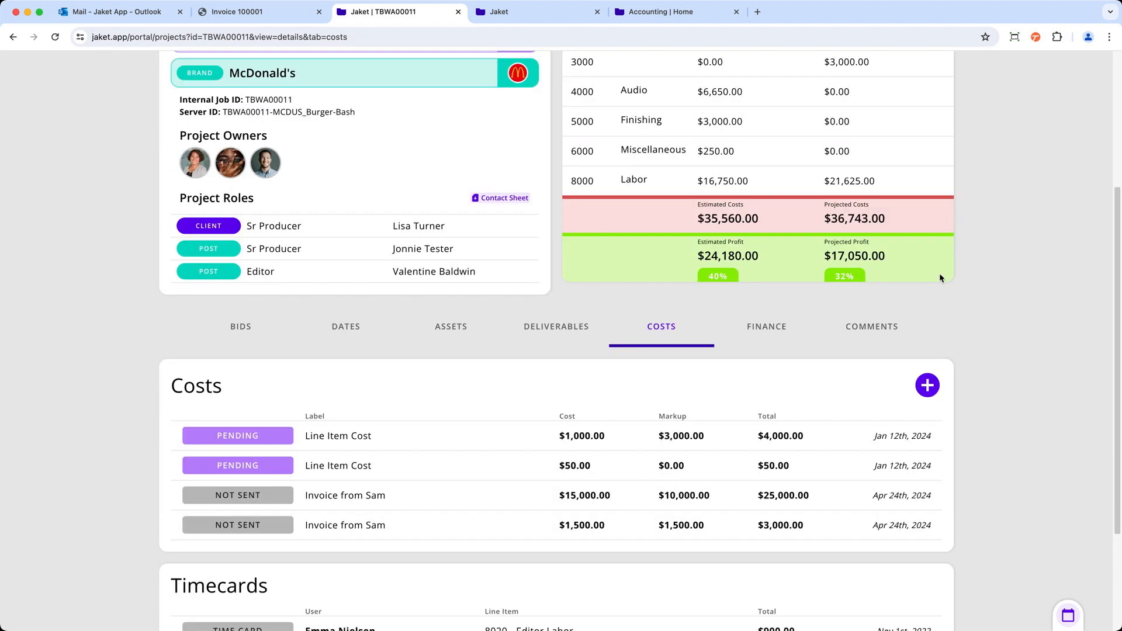
scroll(965, 257, "down", 3)
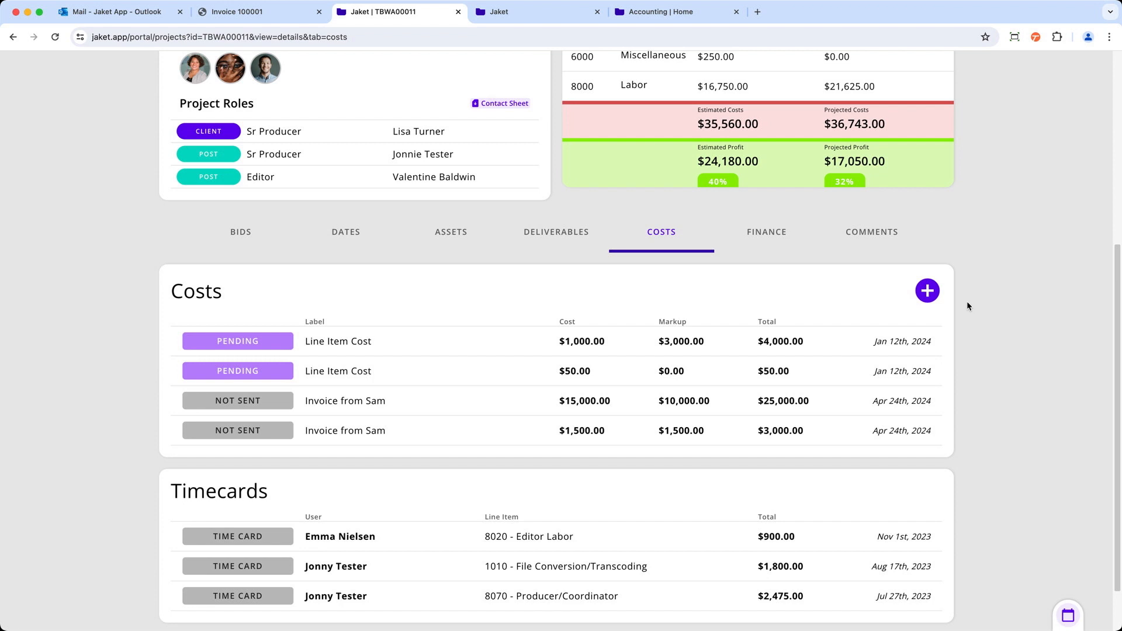
left_click(707, 235)
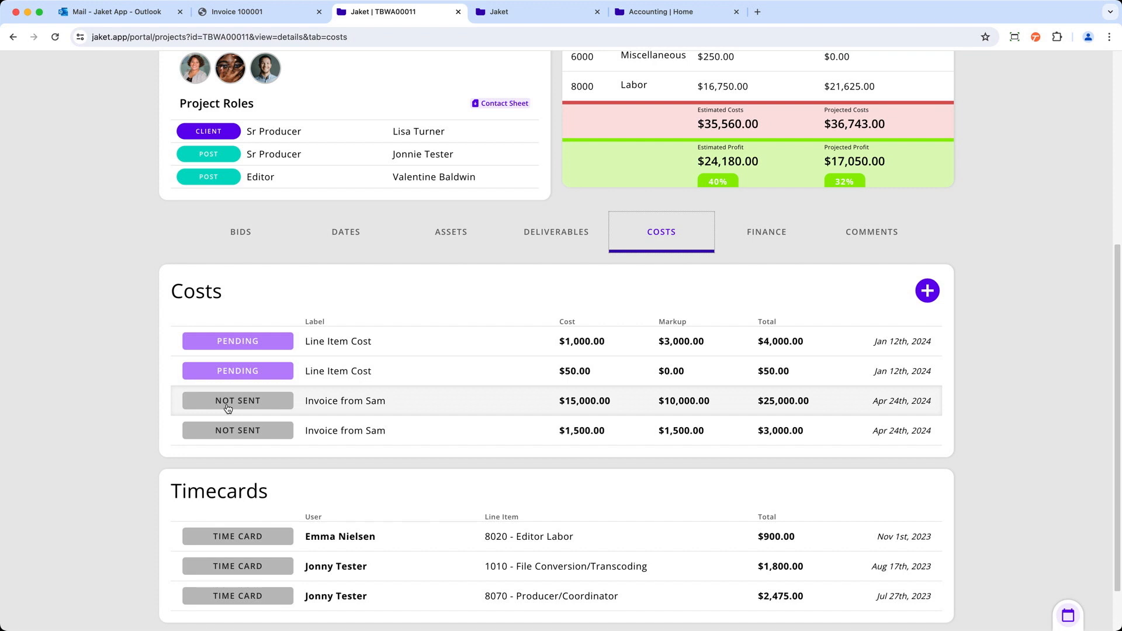
Open the project's $25,000 invoice cost and review its details, attached Hunt-Creative.pdf and both allocations
left_click(369, 404)
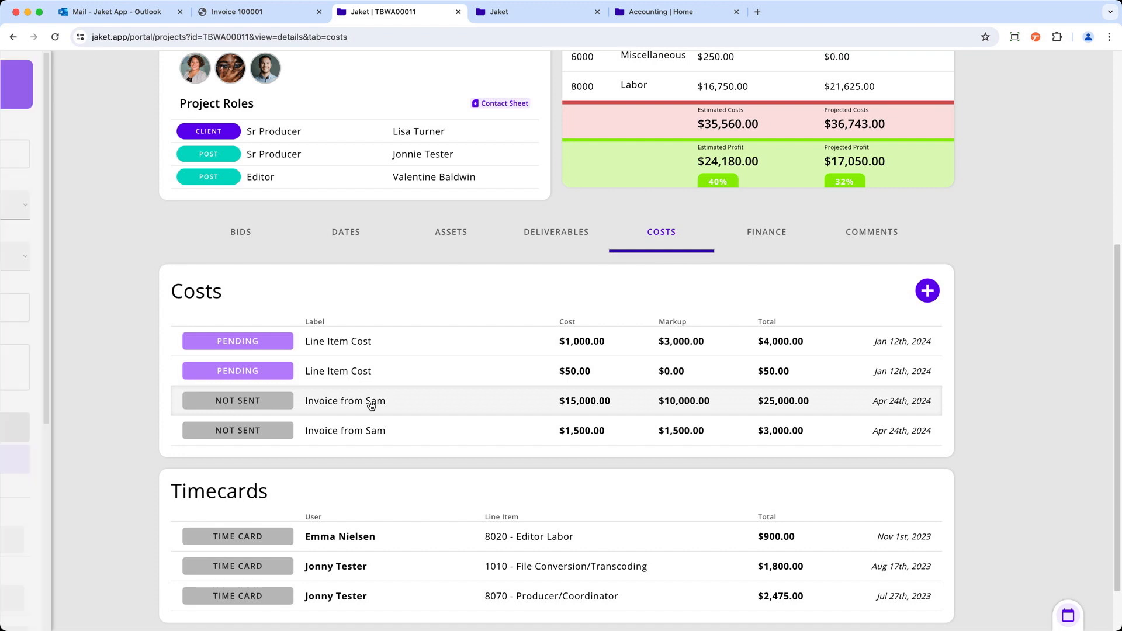
scroll(123, 401, "down", 1)
scroll(122, 401, "down", 2)
scroll(162, 394, "down", 3)
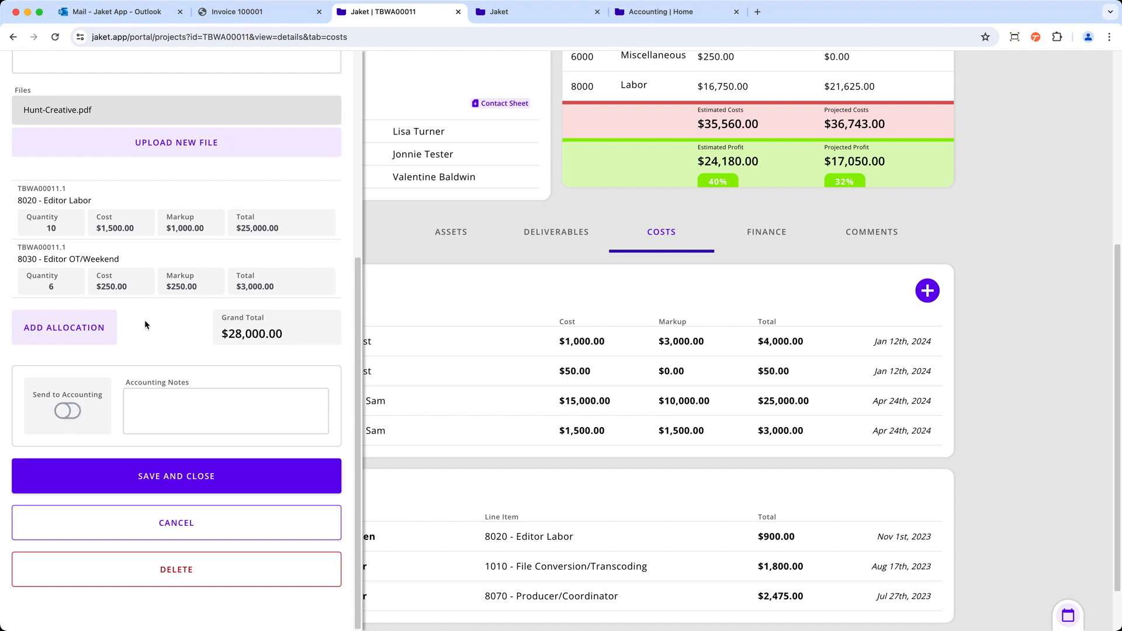
scroll(144, 318, "up", 3)
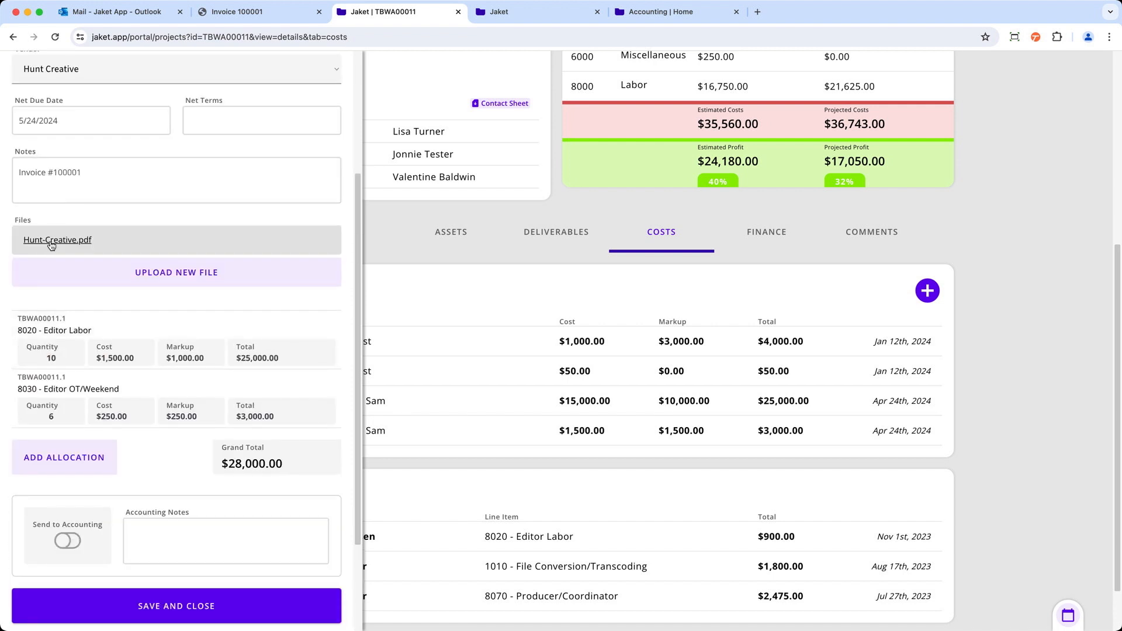
scroll(133, 299, "up", 5)
scroll(128, 291, "down", 8)
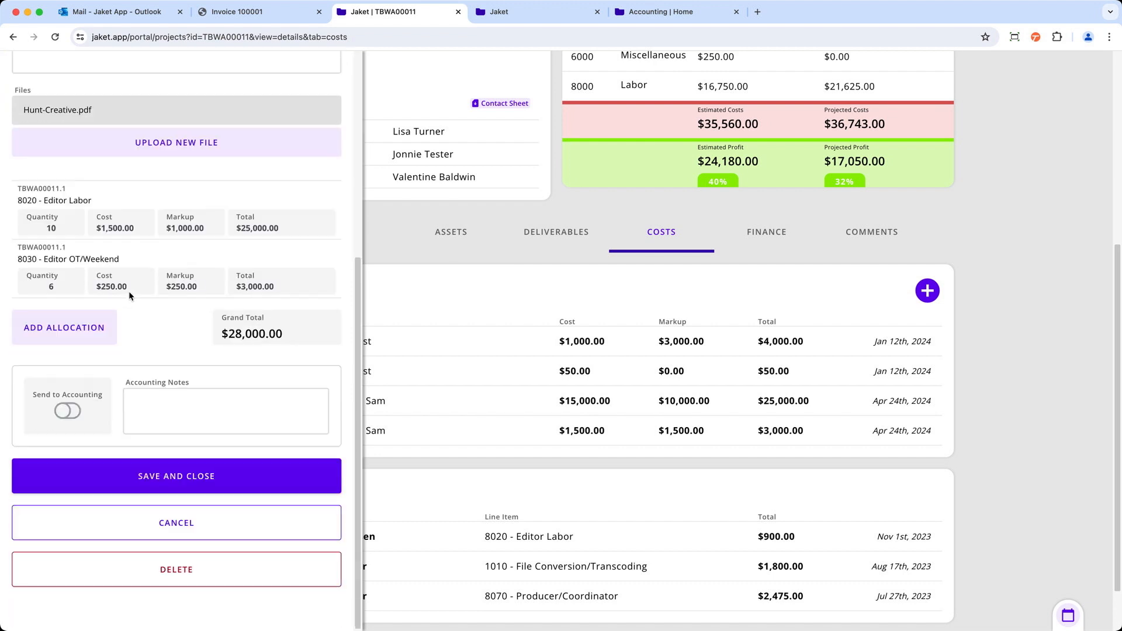
Send the cost to accounting with the accounting note "Ok to pay!", and save and close it
left_click(68, 410)
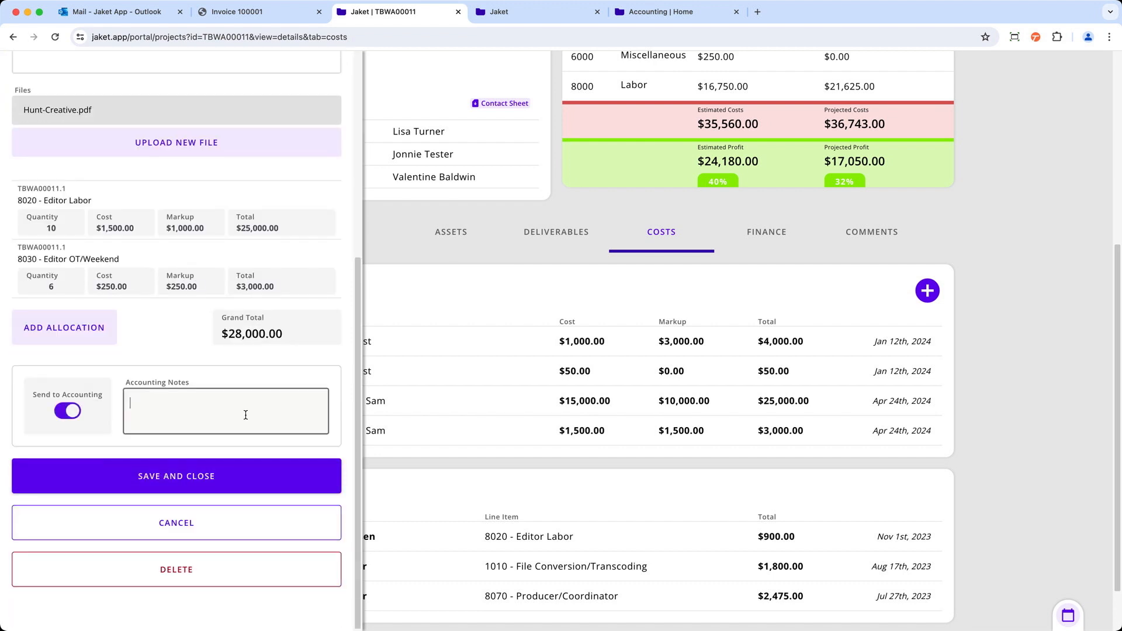
type("Ok to pay!")
left_click(204, 478)
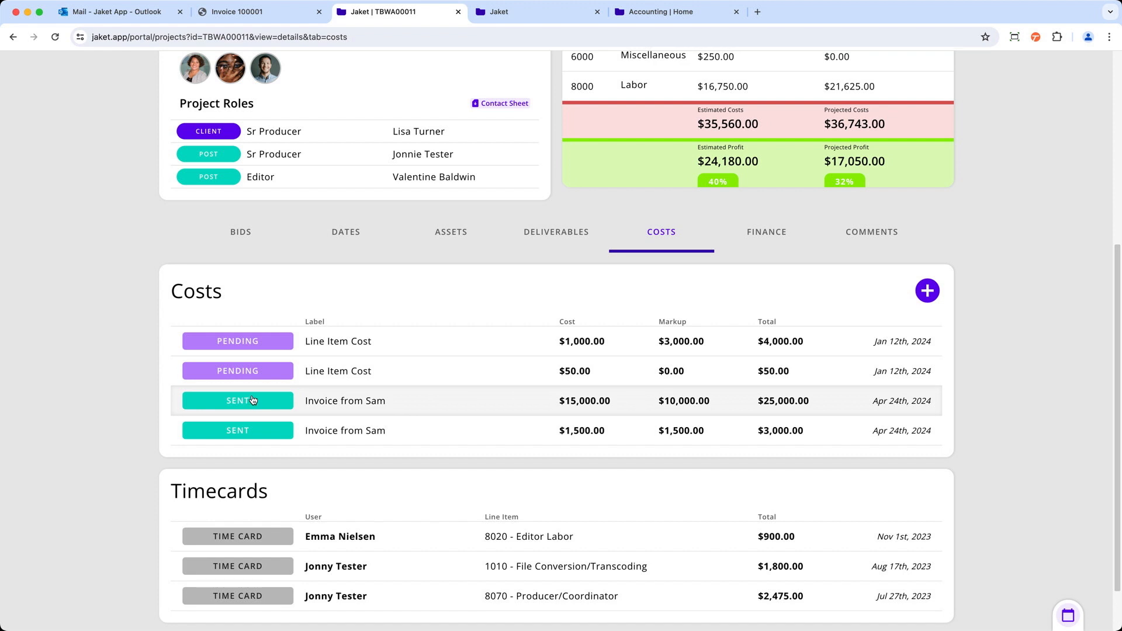
Switch to the Outlook inbox, read the latest New Cost / Cutz Houze Creative notification, and open the linked cost record
left_click(110, 15)
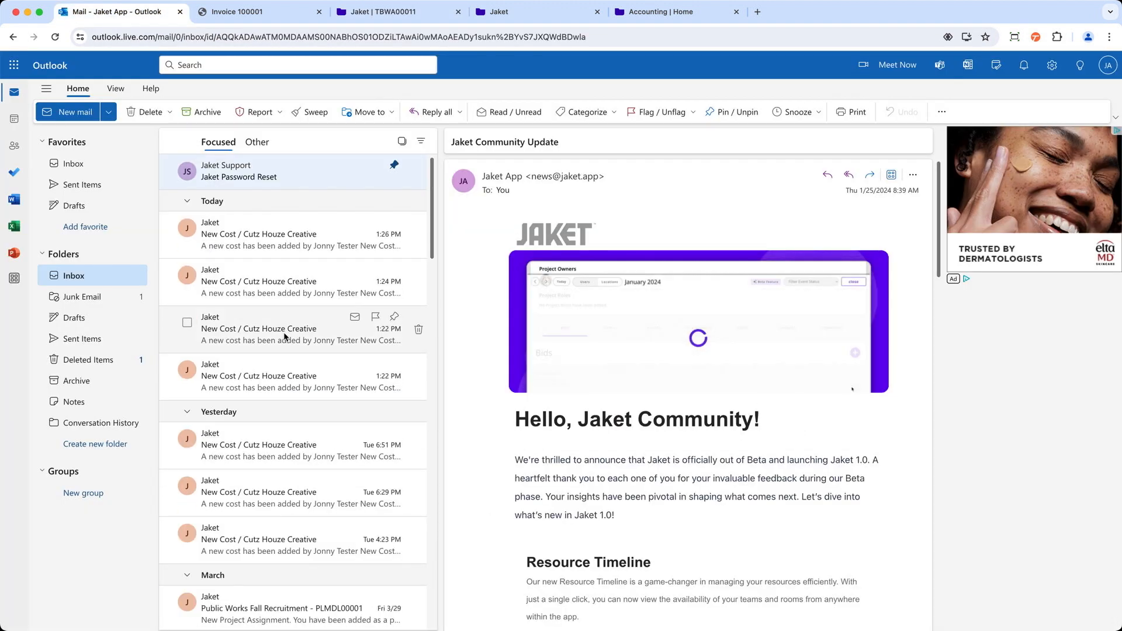
left_click(98, 277)
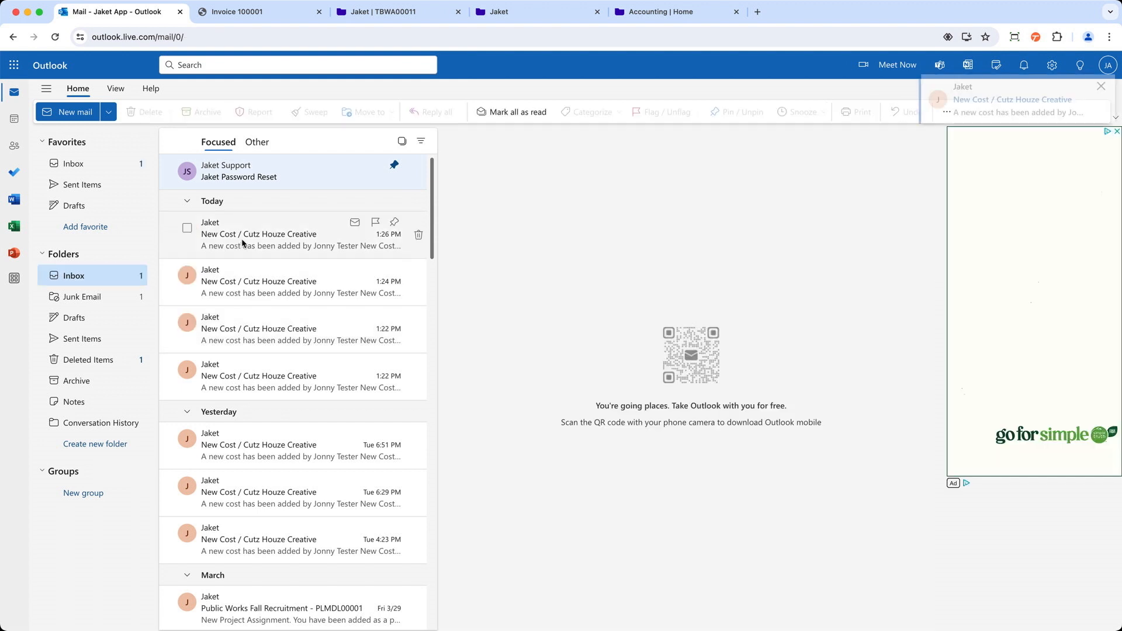
left_click(295, 244)
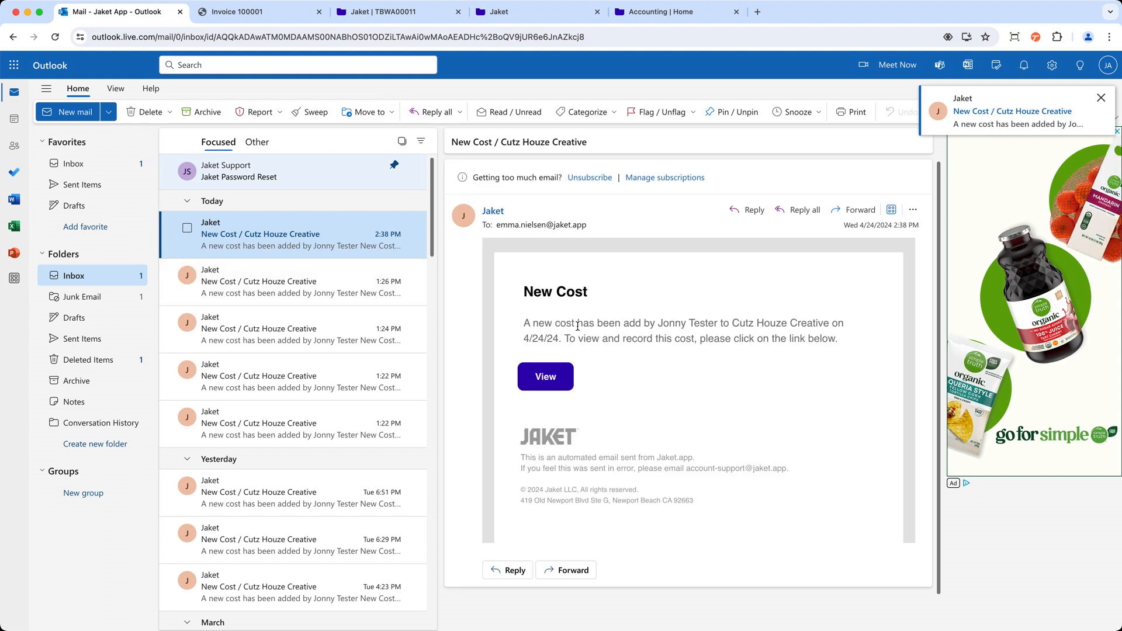
left_click_drag(659, 324, 719, 323)
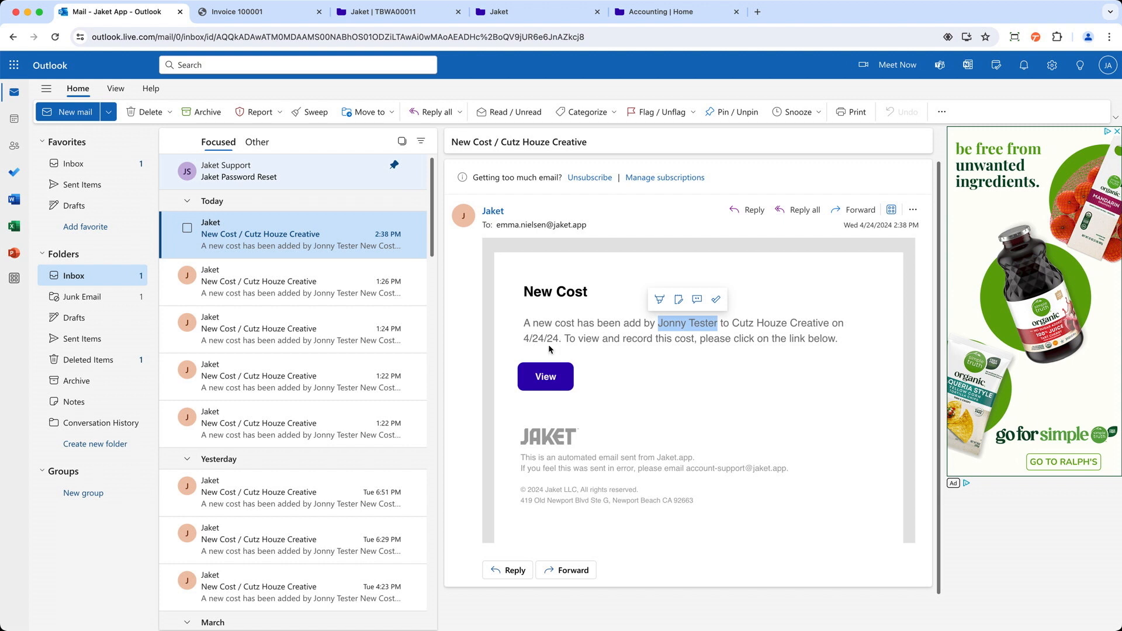
left_click(555, 382)
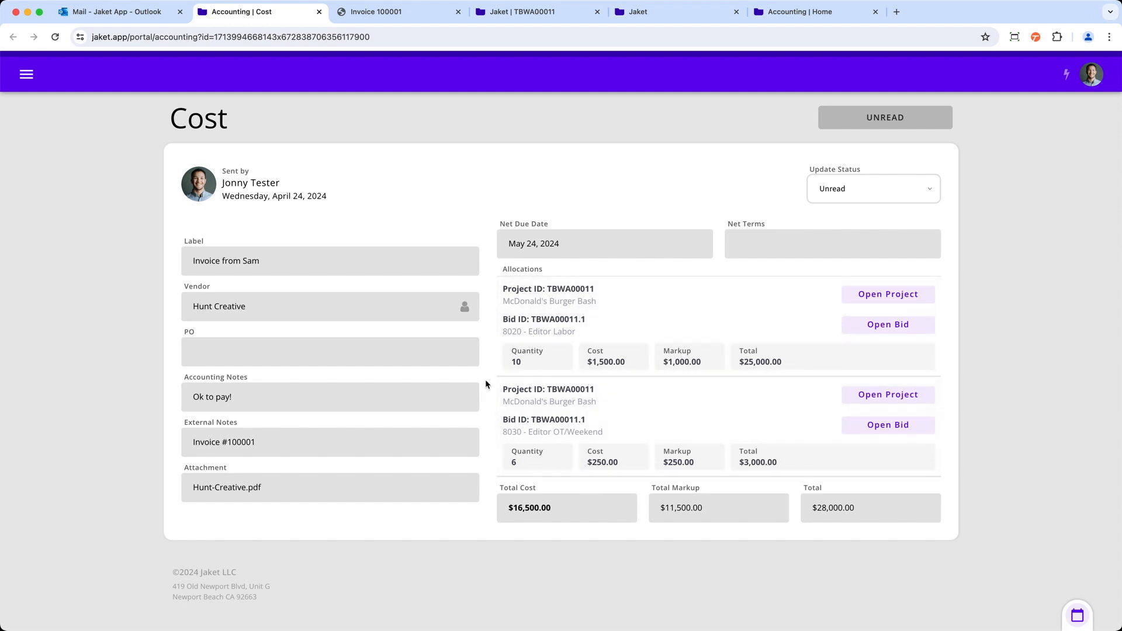
Review the cost record's total cost, markup and total, and view the attached Hunt-Creative.pdf before closing it
left_click_drag(530, 511, 499, 517)
left_click(684, 526)
left_click(838, 508)
left_click(211, 488)
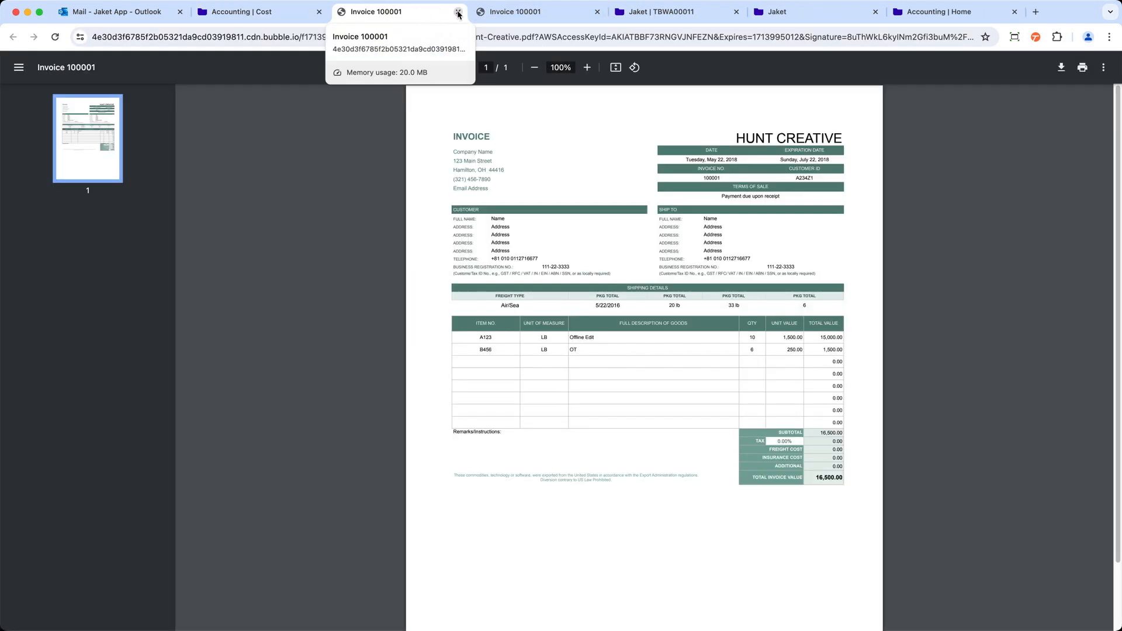
left_click(458, 11)
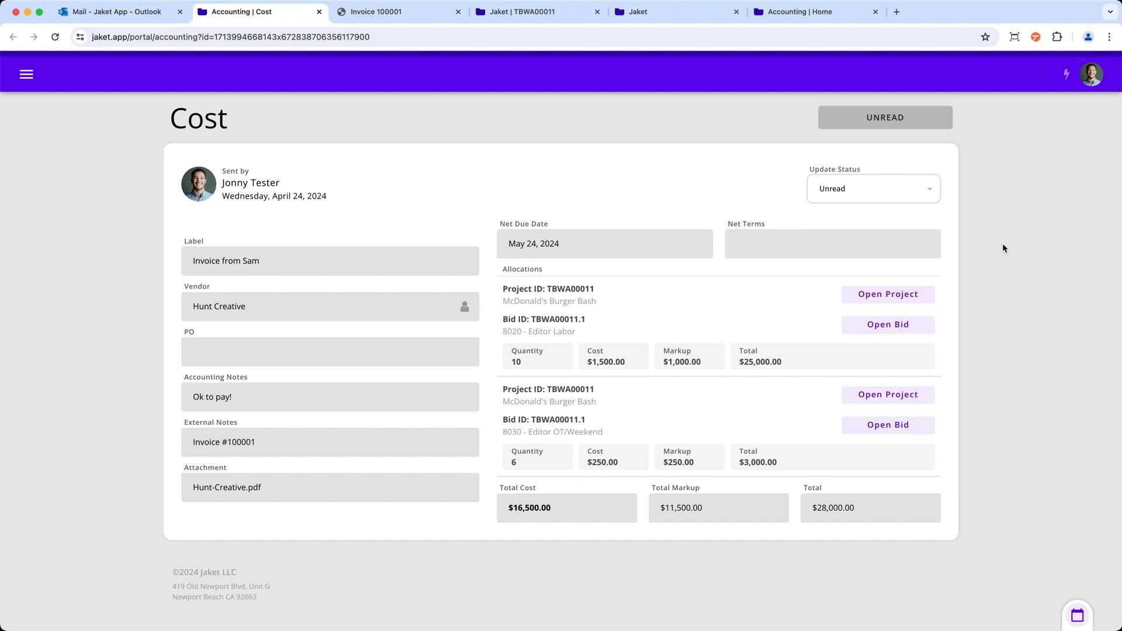
Set the cost record's status to Pending and check its status in project TBWA00011's Costs list
left_click(929, 190)
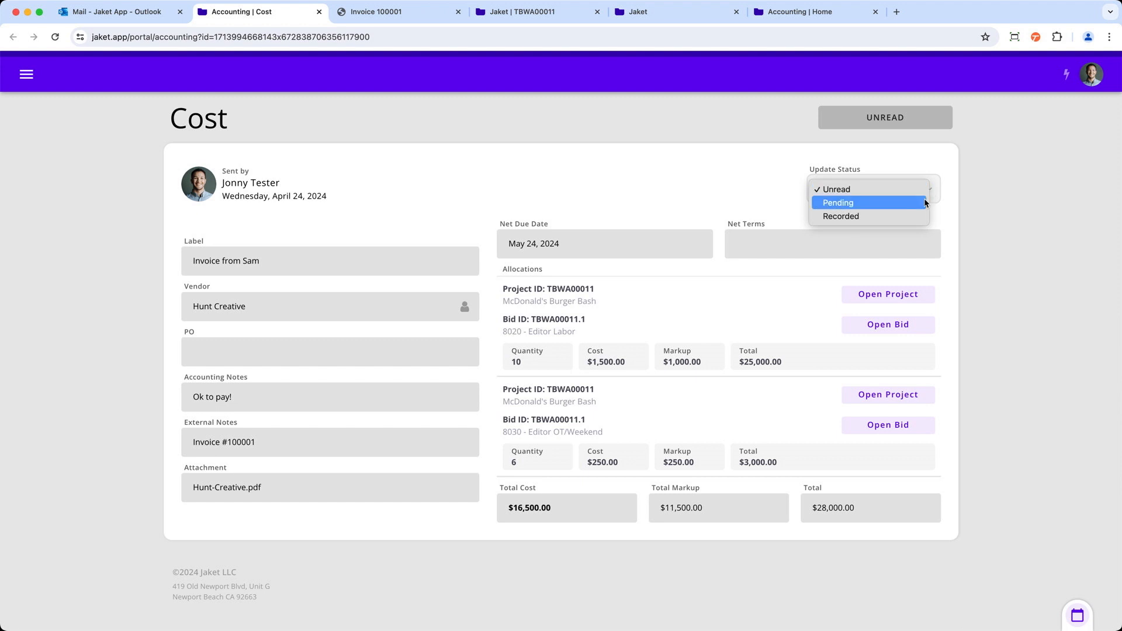
left_click(925, 203)
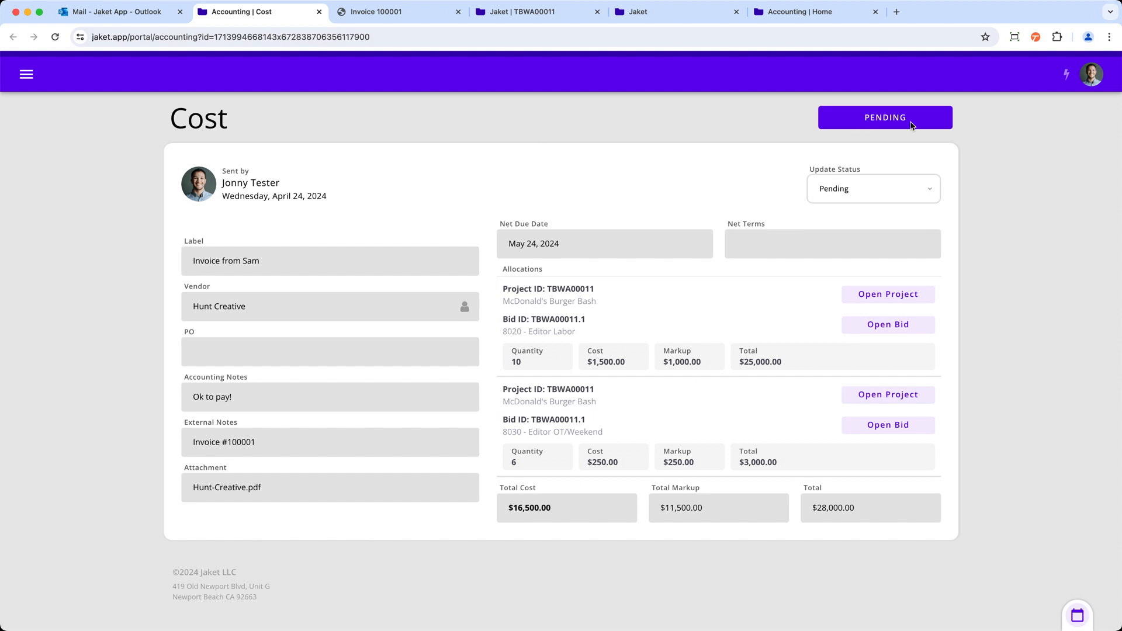
left_click(535, 12)
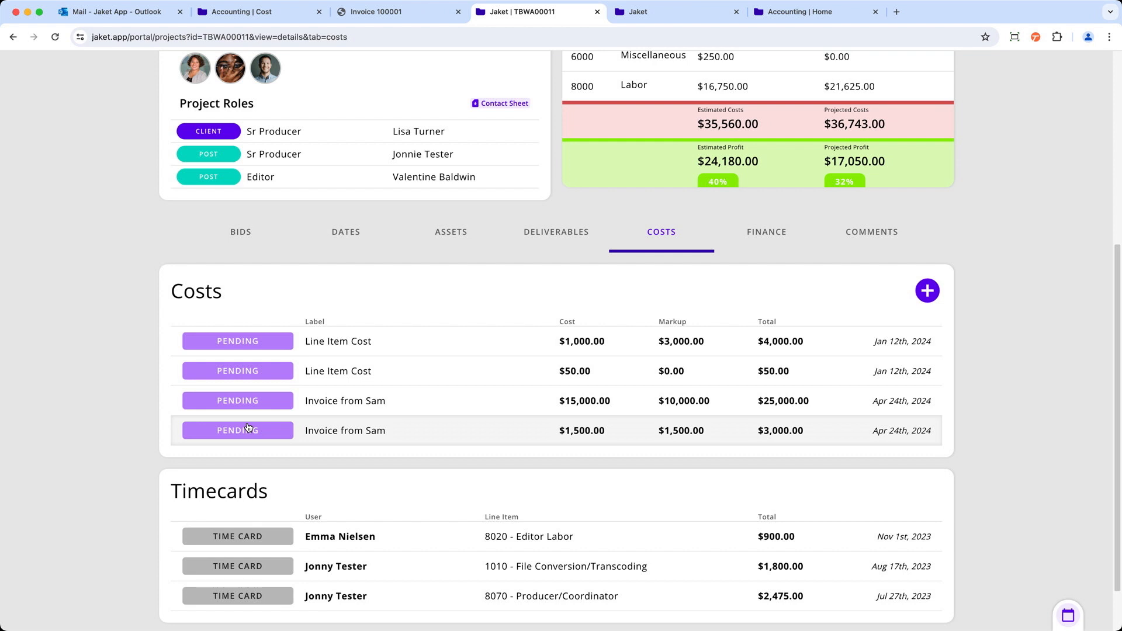
Open the company's Accounting Records and view them filtered by Accounts Payable and by Accounts Receivable
scroll(96, 212, "up", 5)
left_click(25, 78)
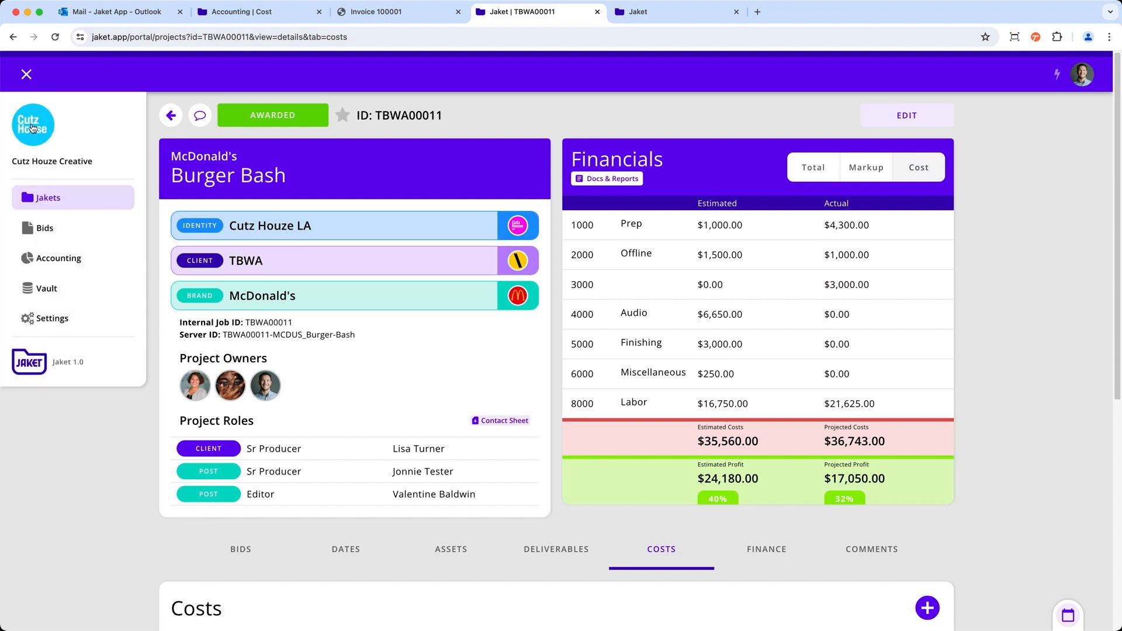
left_click(71, 262)
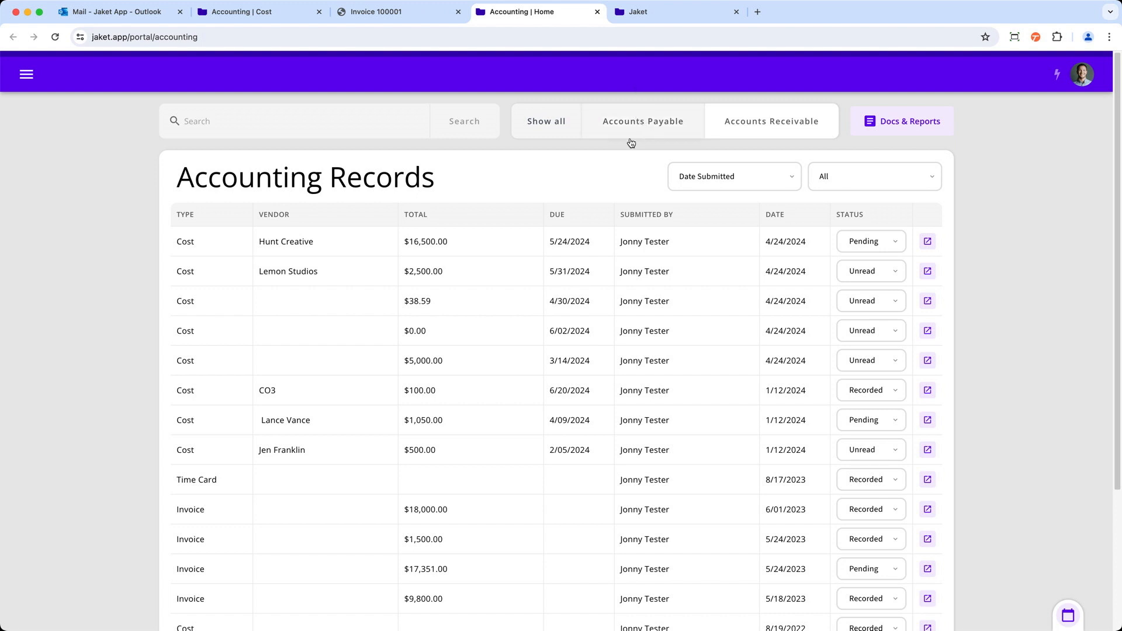
left_click(630, 122)
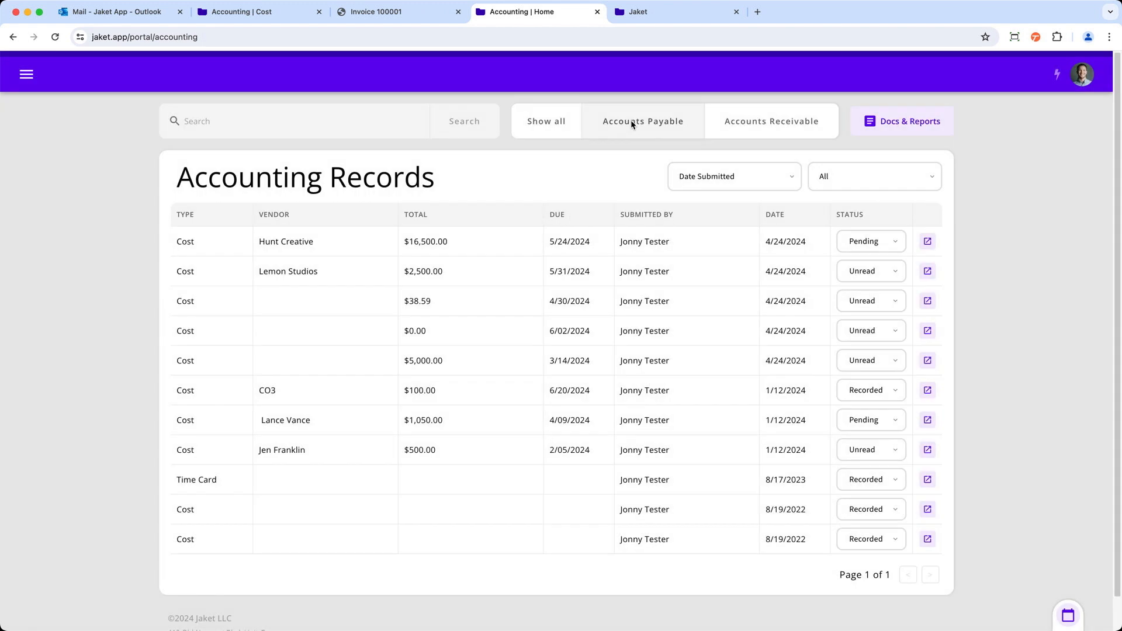
left_click(785, 120)
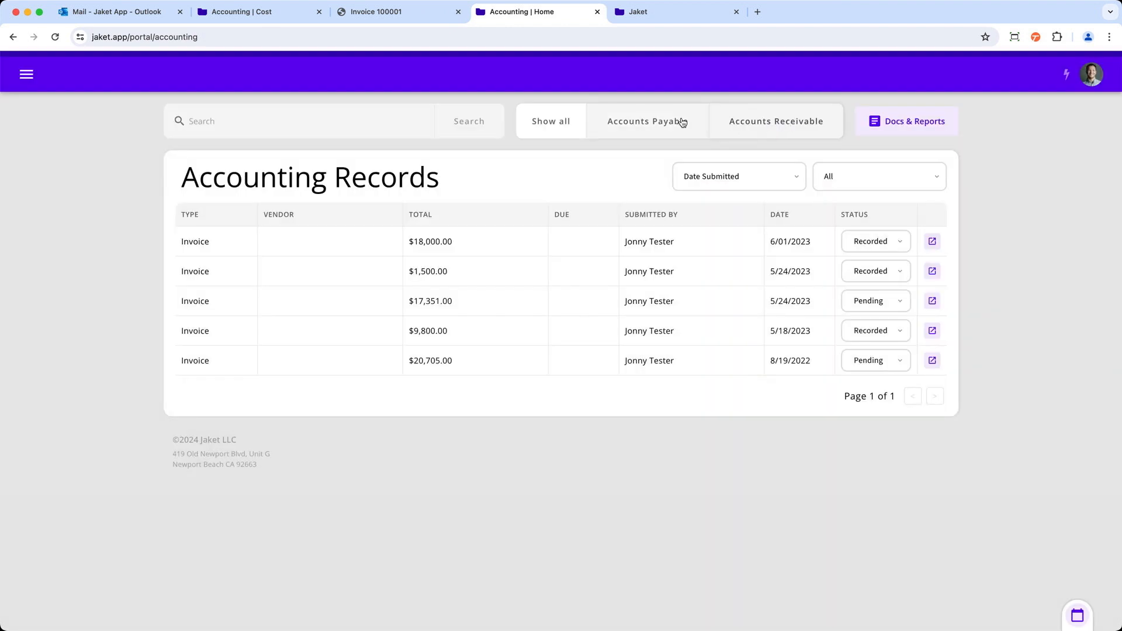
View the Accounts Payable records sorted by Net Due (Ascending) and filter them by the Unread status
left_click(642, 119)
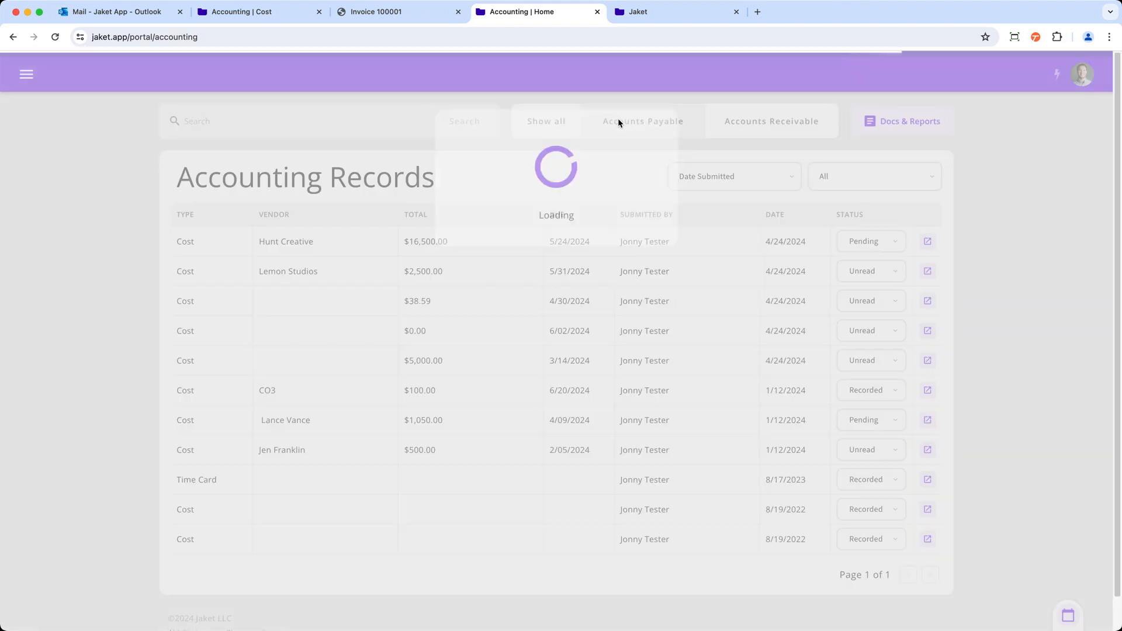
left_click(734, 177)
left_click(759, 189)
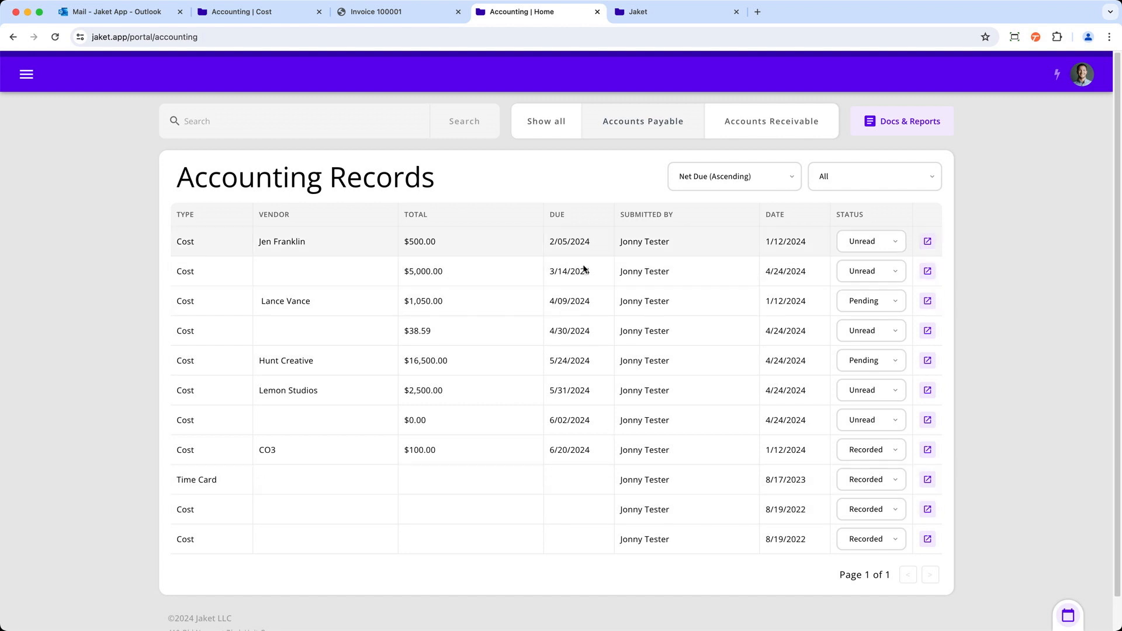
left_click(880, 174)
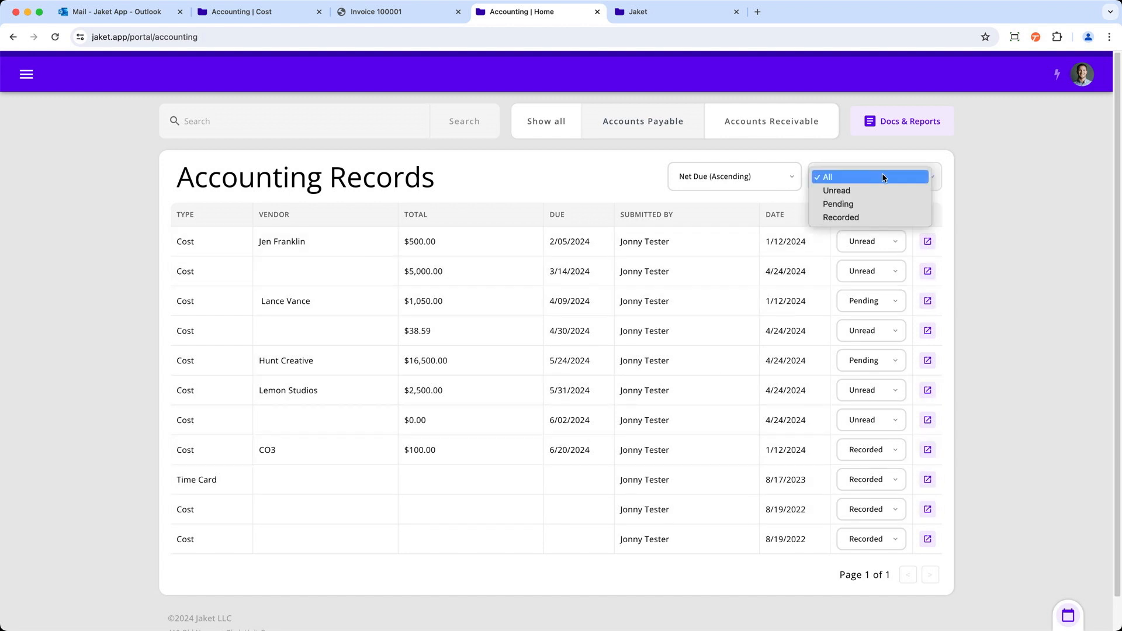
left_click(836, 190)
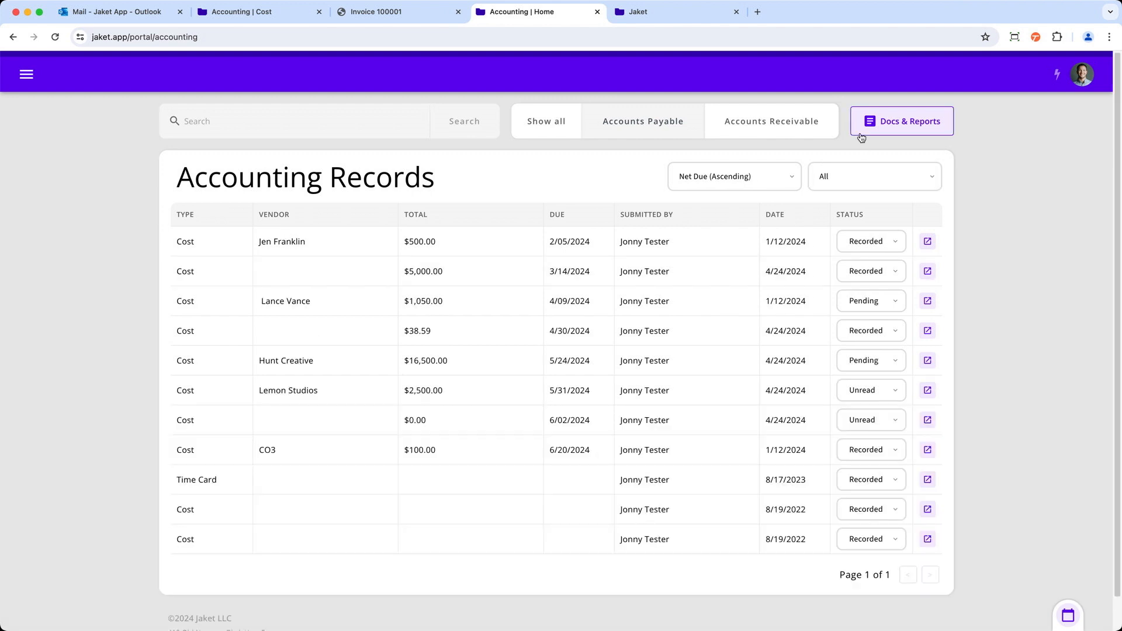
Download a Transaction CSV report of Cost transactions dated 4/01/2024 to 4/24/2024 from Docs & Reports
left_click(890, 127)
left_click(203, 193)
left_click(86, 206)
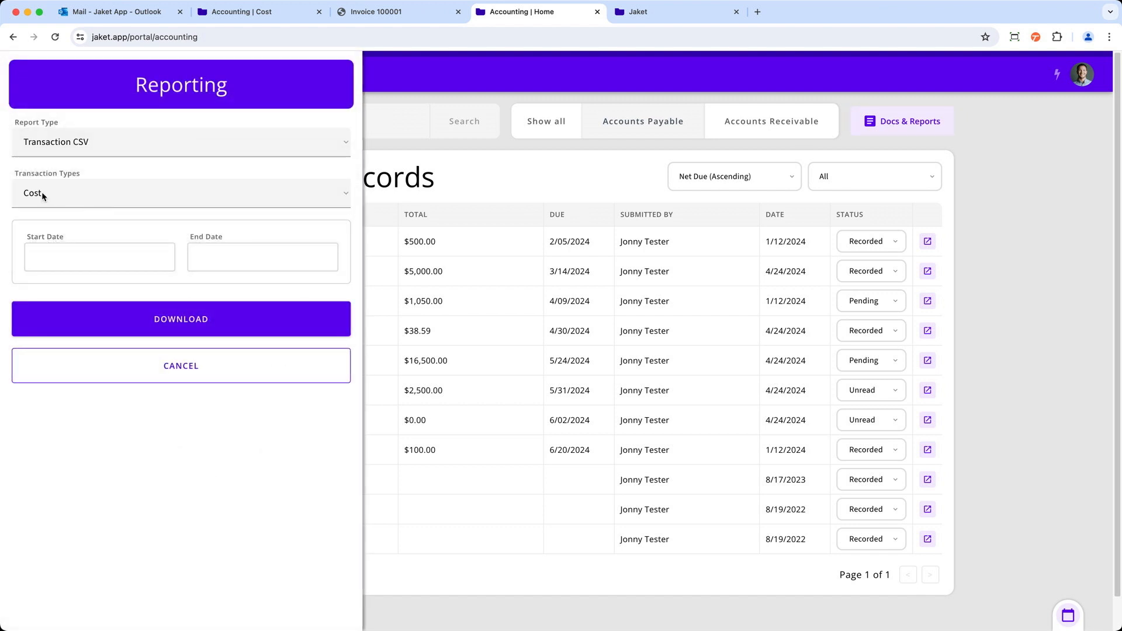
left_click(54, 263)
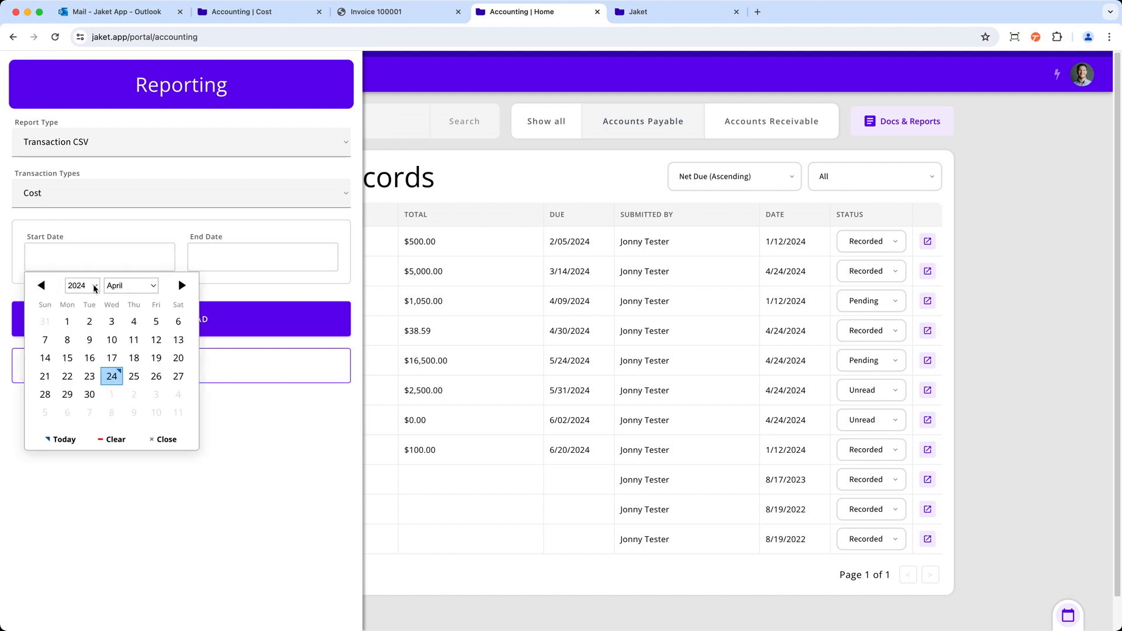
left_click(69, 323)
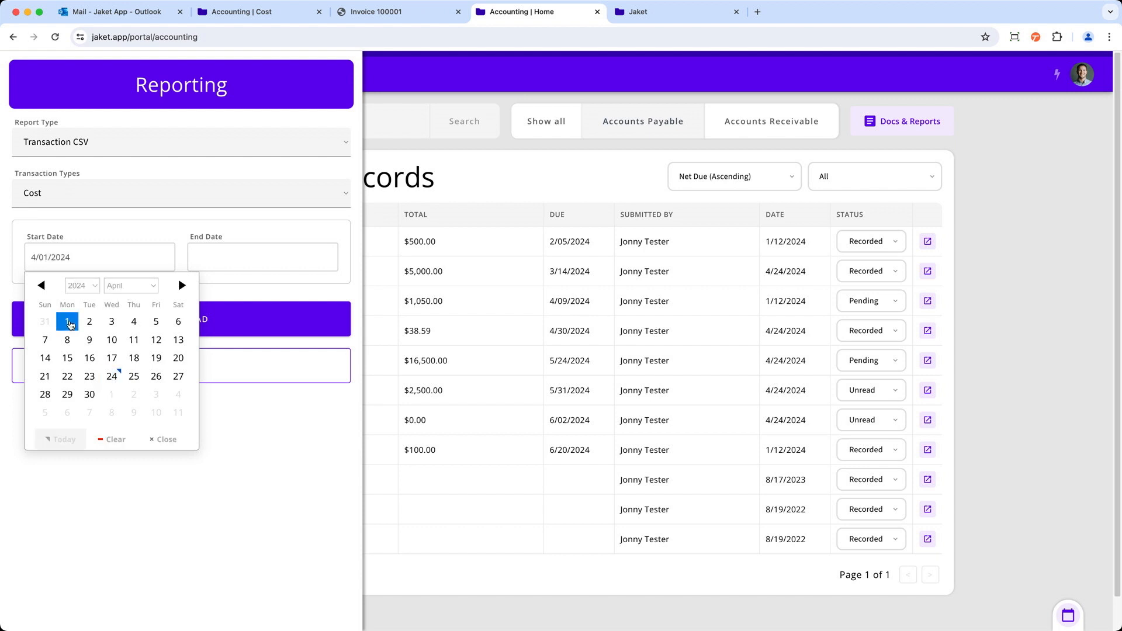
left_click(241, 260)
left_click(272, 378)
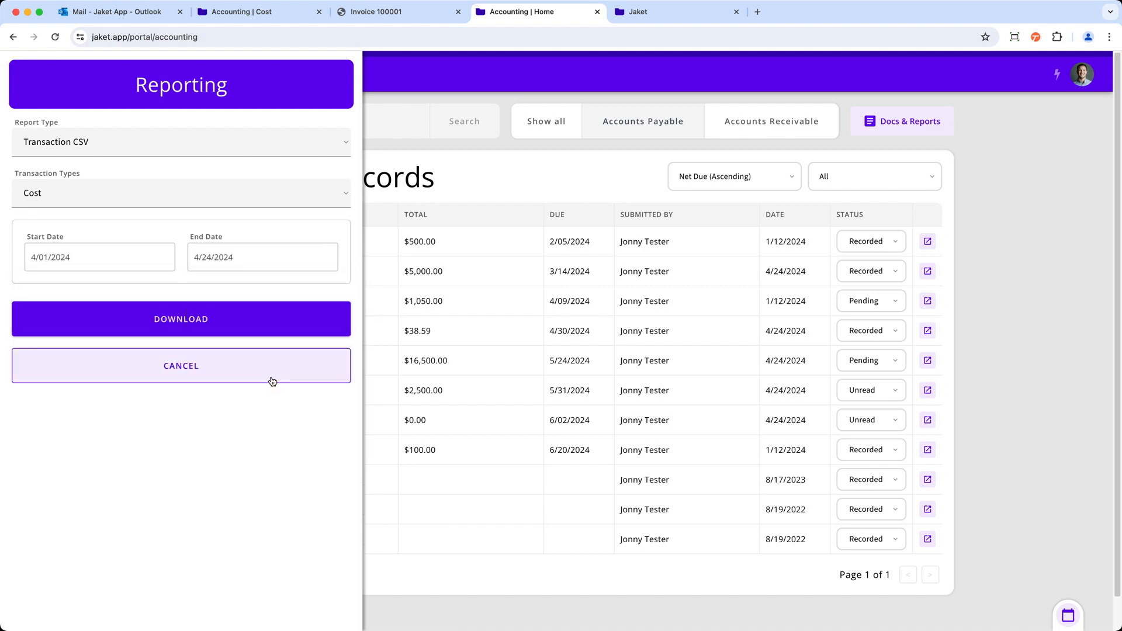
left_click(195, 323)
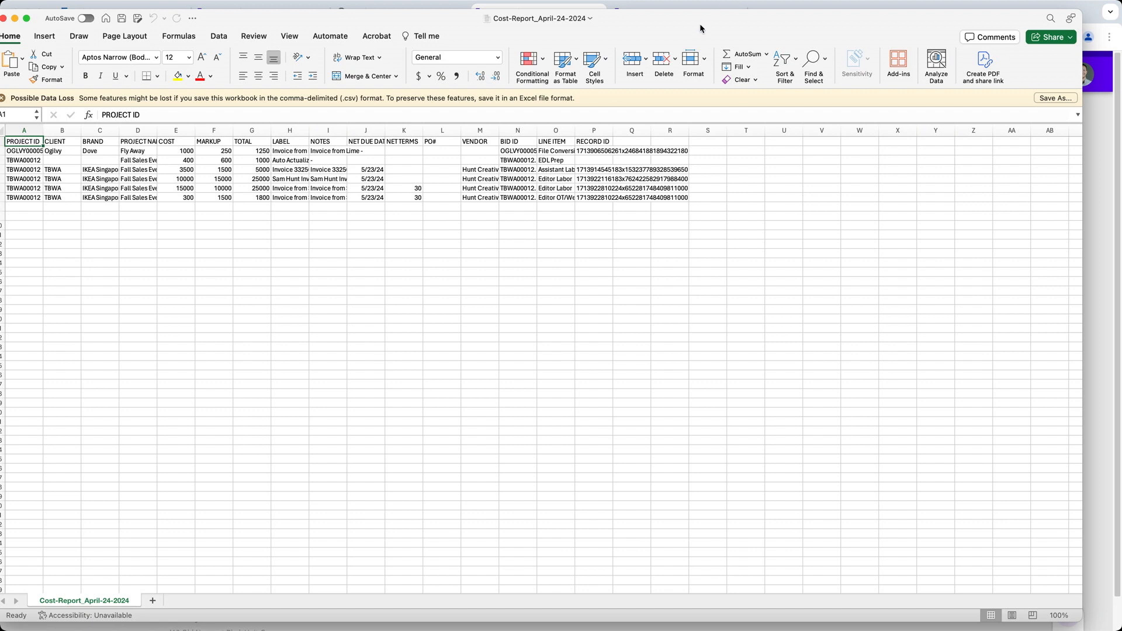
In the Excel workbook Cost-Report_April-24-2024, create a PivotTable from range A1:P7 on a new worksheet
left_click_drag(700, 23, 710, 20)
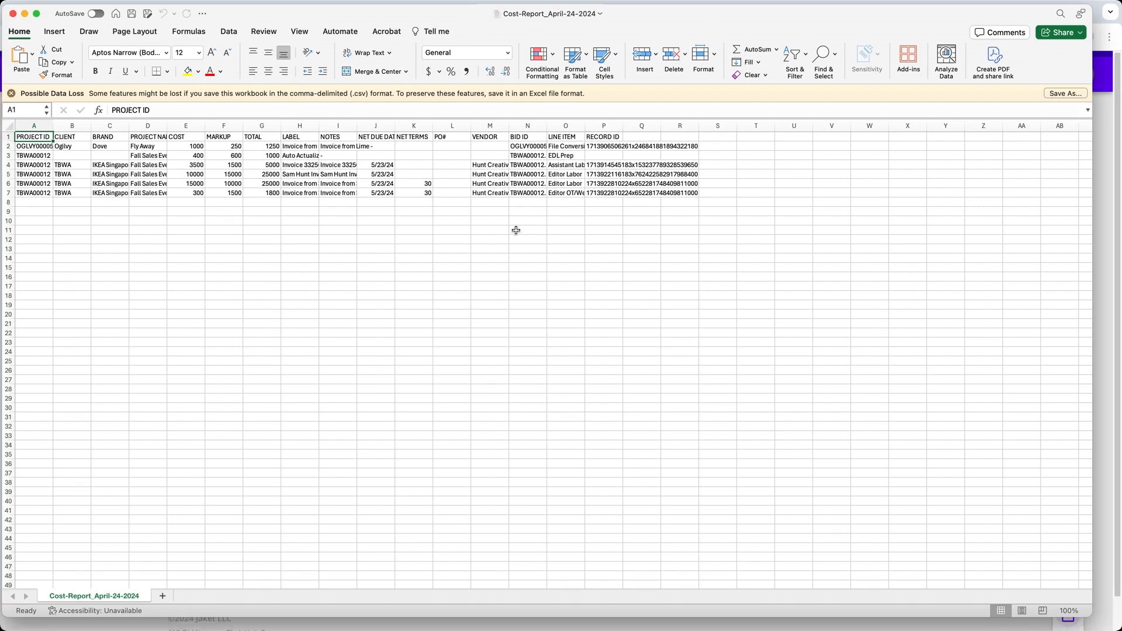
left_click(56, 32)
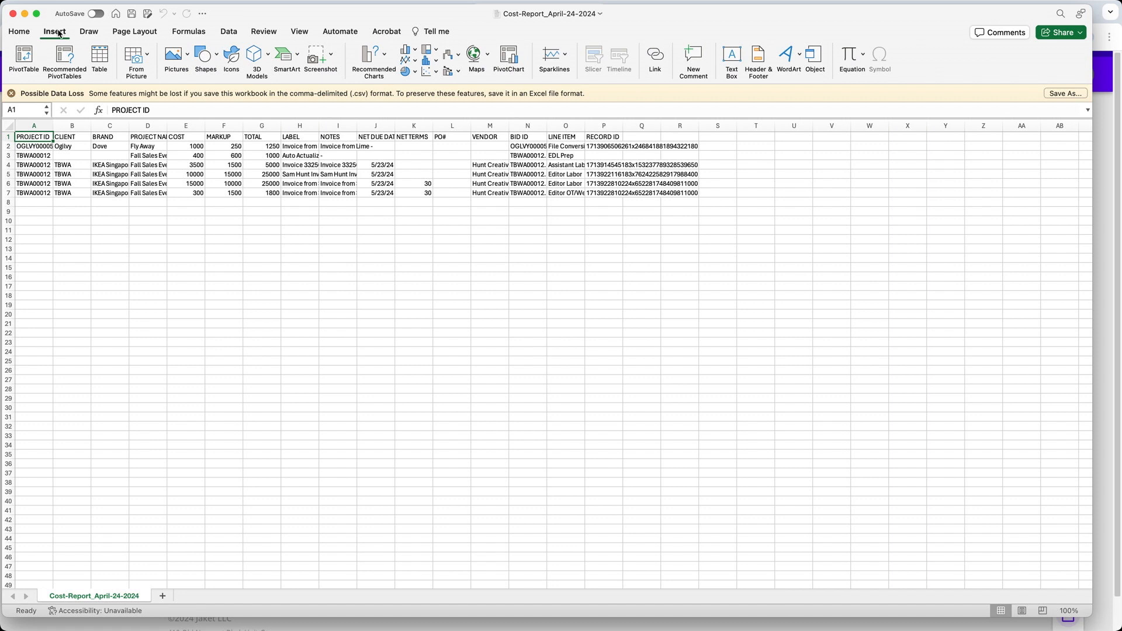
left_click(23, 57)
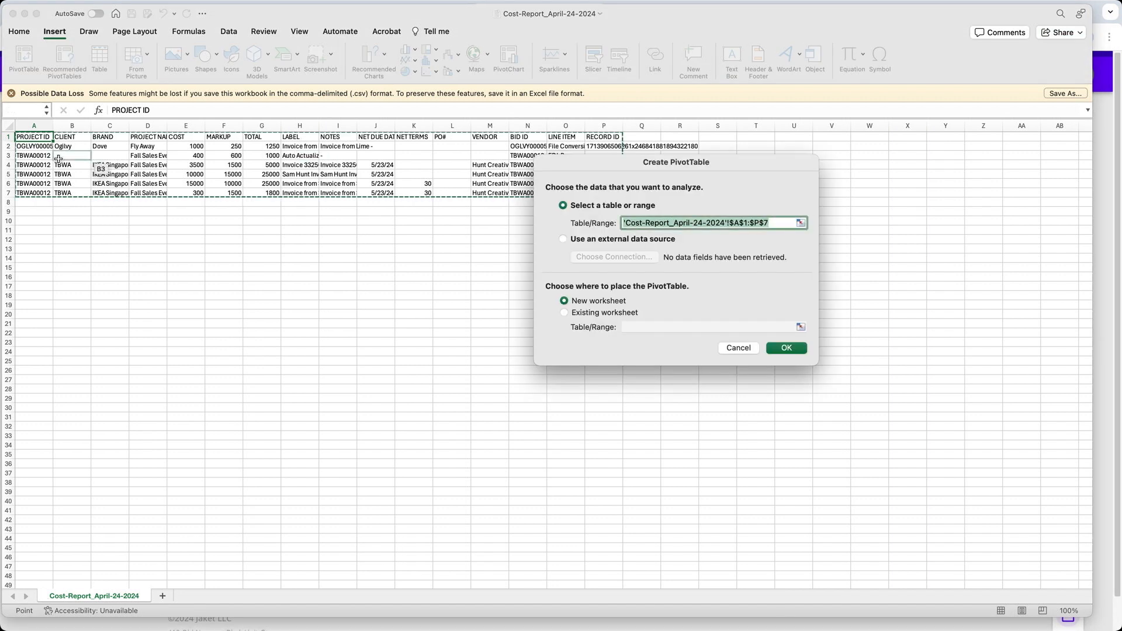
left_click(787, 348)
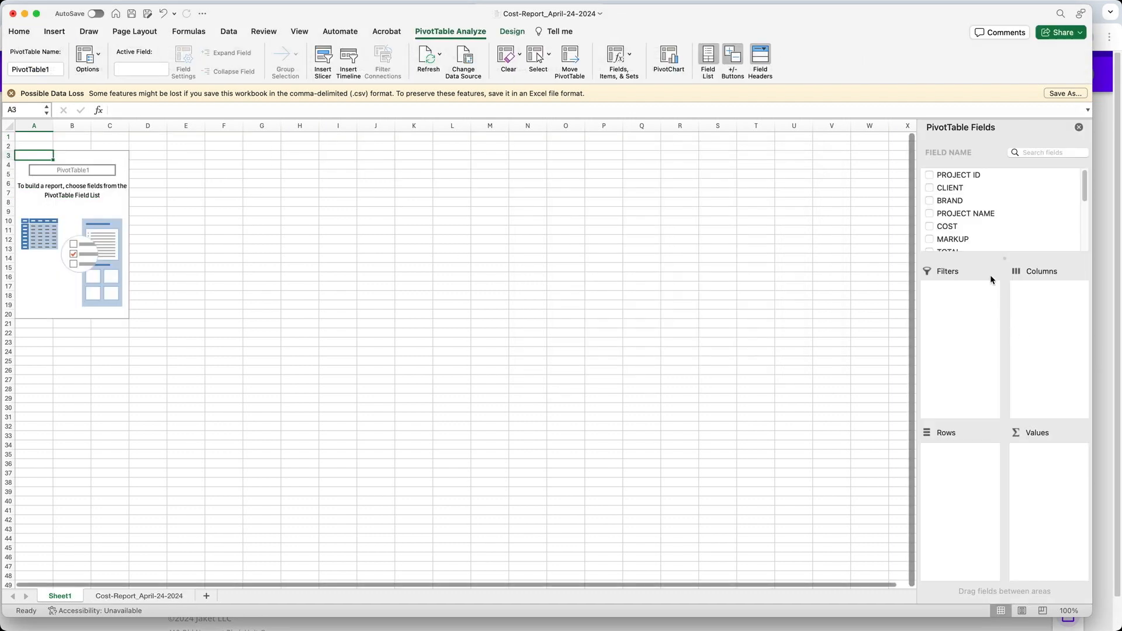
Build the PivotTable with CLIENT as the row field and the sum of TOTAL as its values
left_click(929, 187)
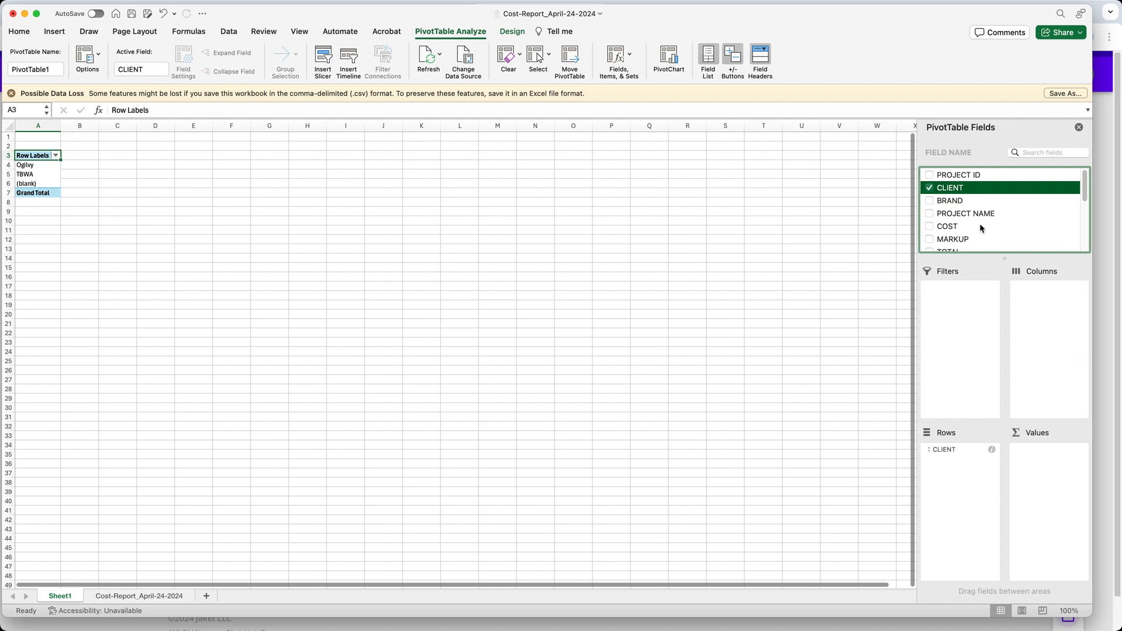
scroll(1003, 225, "down", 3)
left_click(930, 195)
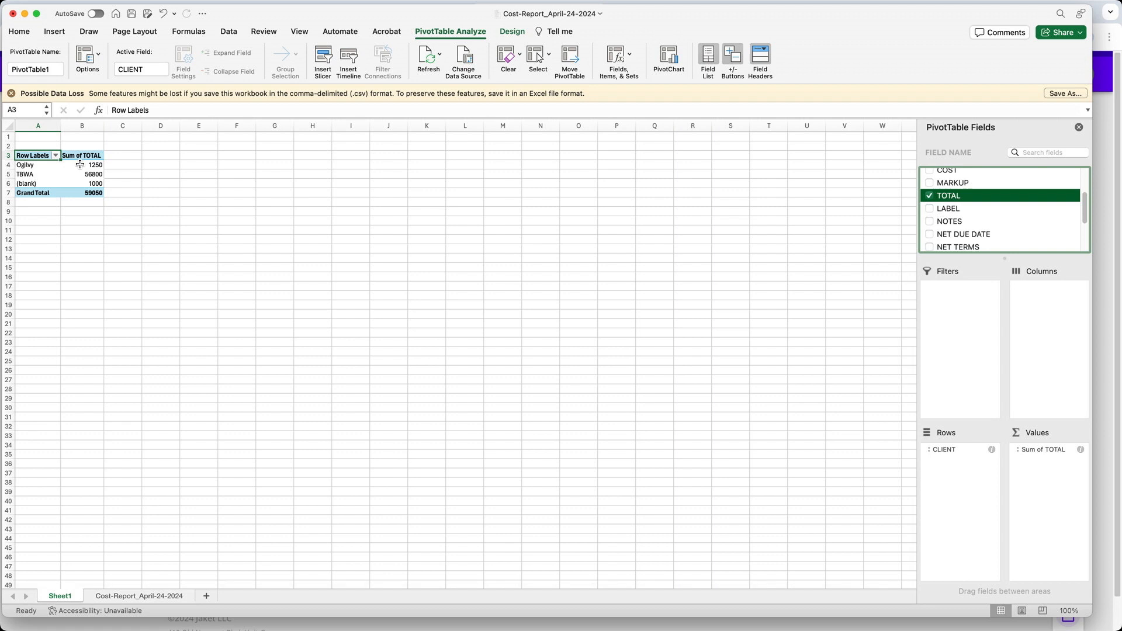
scroll(949, 219, "up", 1)
scroll(964, 228, "down", 2)
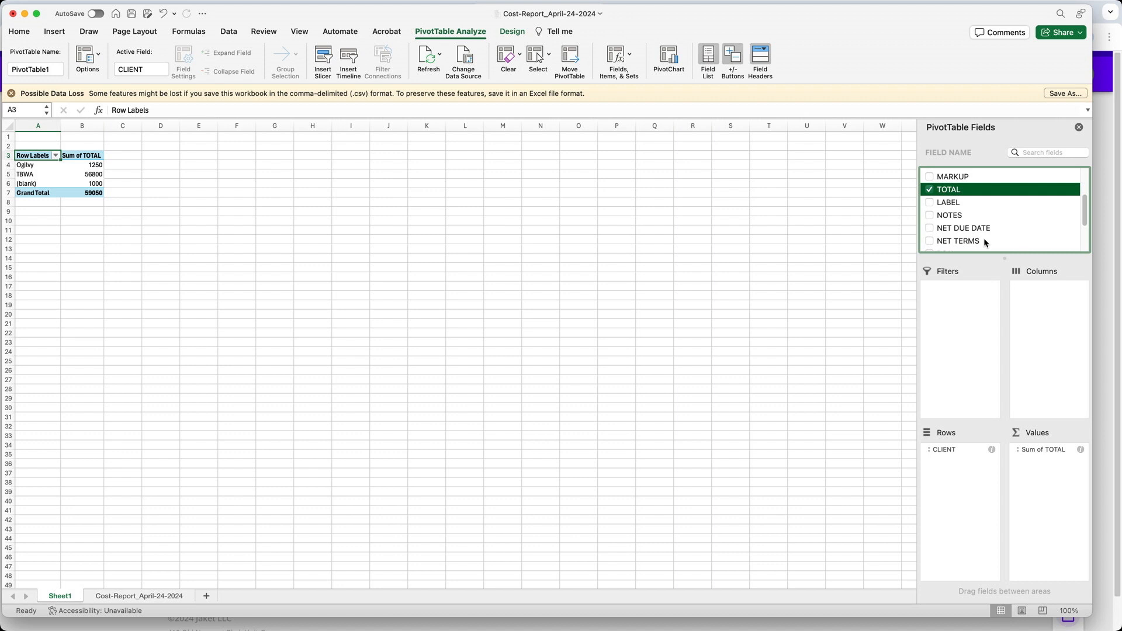